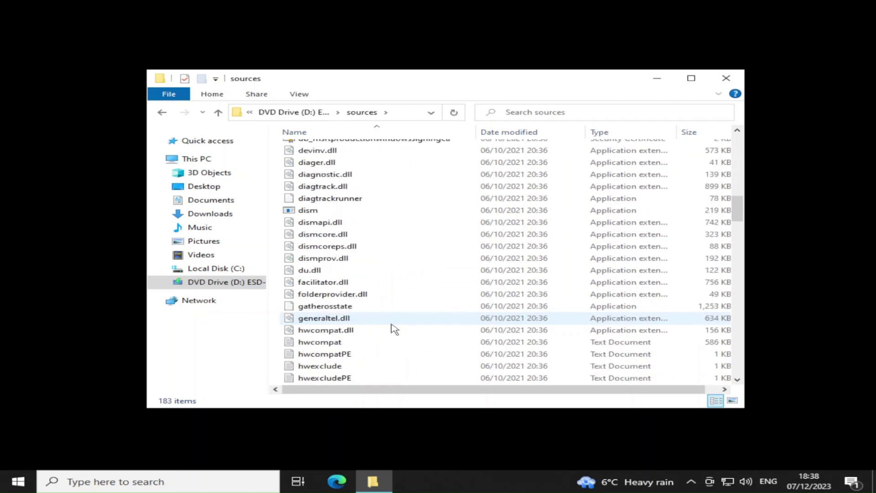
scroll(395, 330, "down", 15)
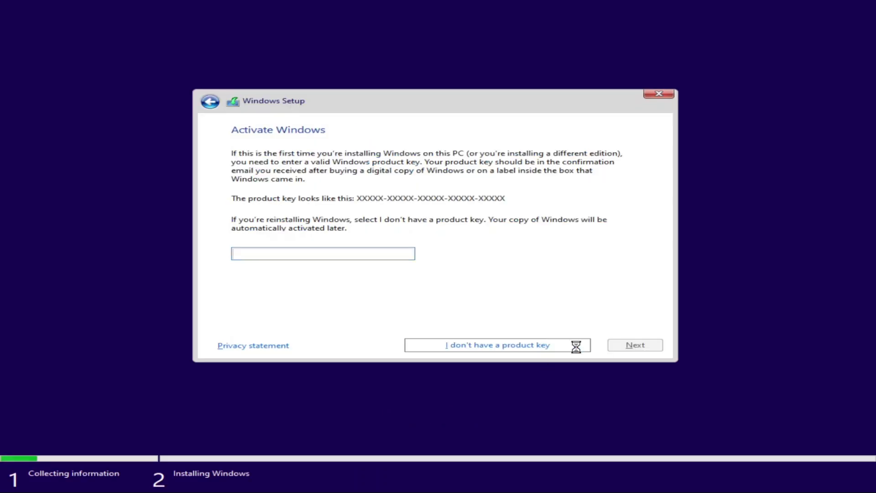
Step: Continue Windows Setup without a product key and choose the custom installation of Windows only
left_click(576, 346)
left_click(313, 224)
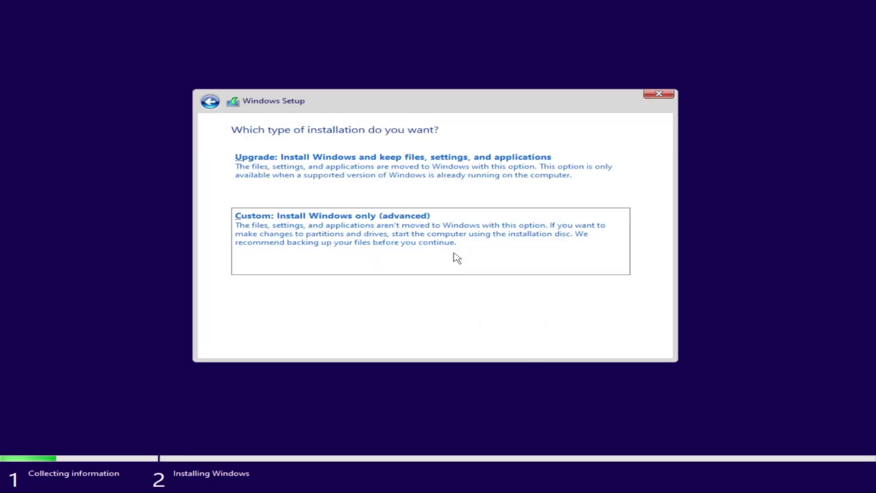
left_click(454, 256)
left_click(629, 346)
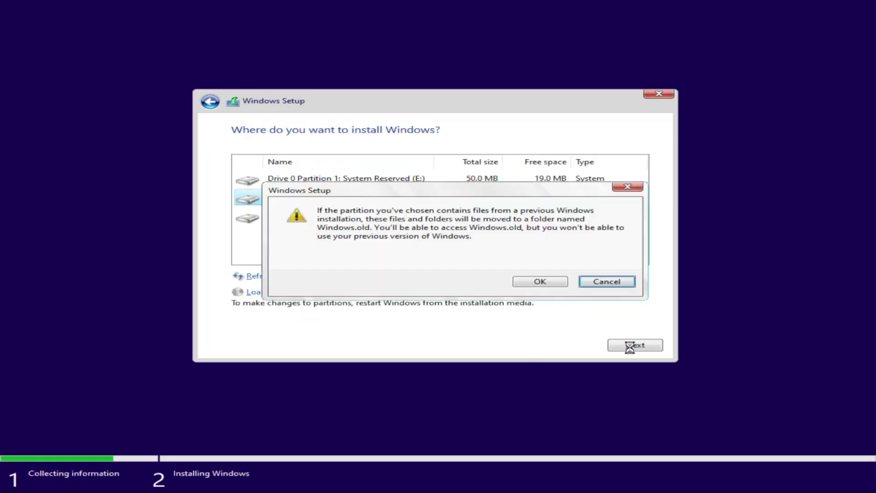
left_click(540, 281)
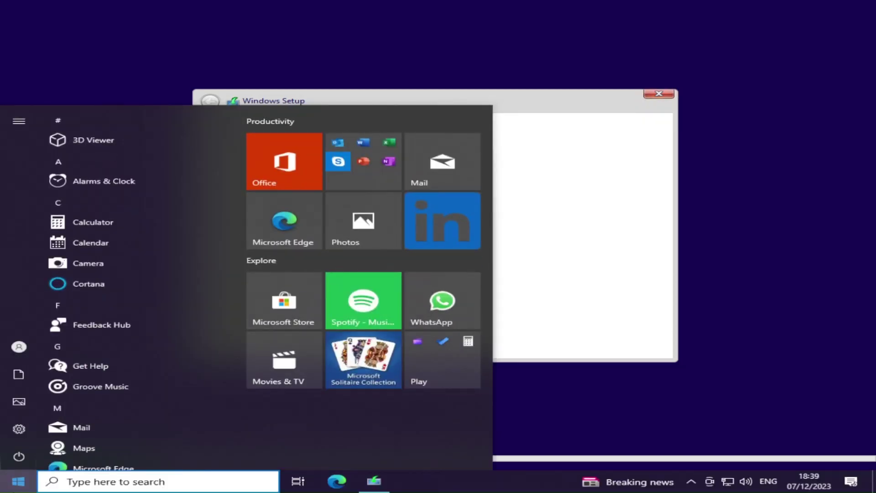
Step: Open the Run dialog over the setup window, and boot the first Windows 10 entry on volume 2 after the restart
key("super+r")
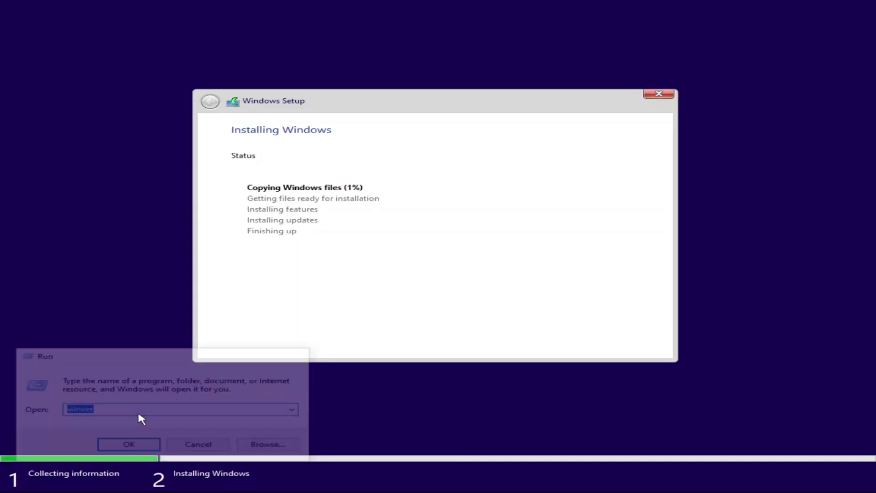
key("Return")
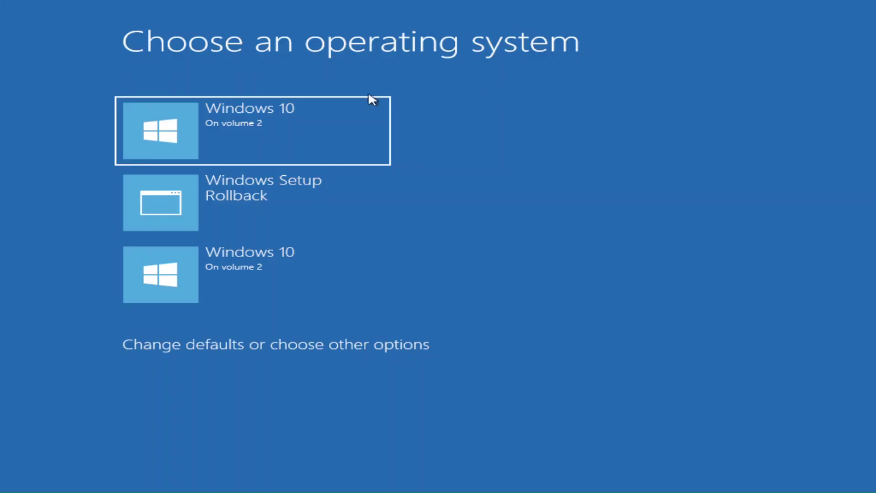
left_click(368, 107)
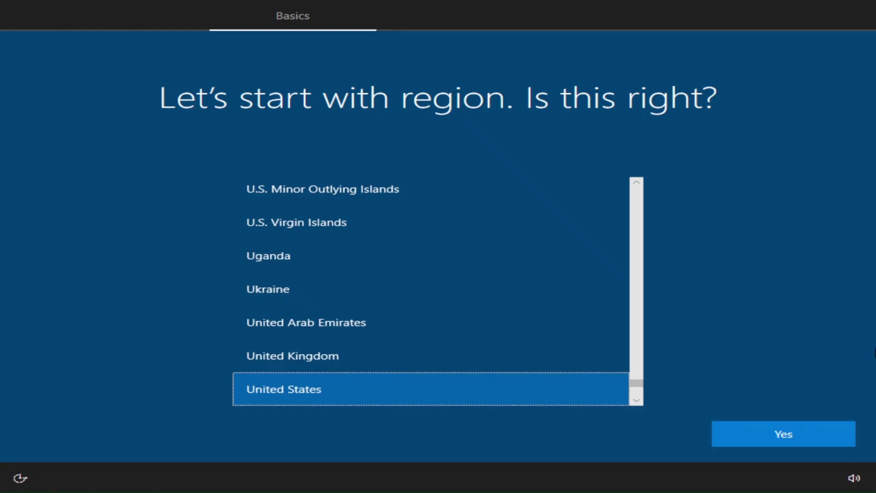
Step: Open a command prompt over the region screen and mount the VMware Tools disc in the virtual machine
key("shift+F10")
key("super")
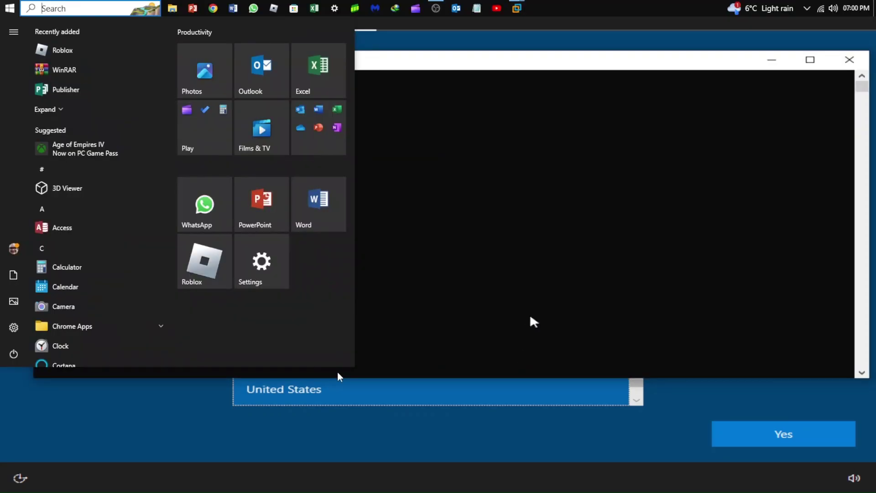
key("super")
left_click(165, 7)
left_click(188, 145)
left_click(634, 53)
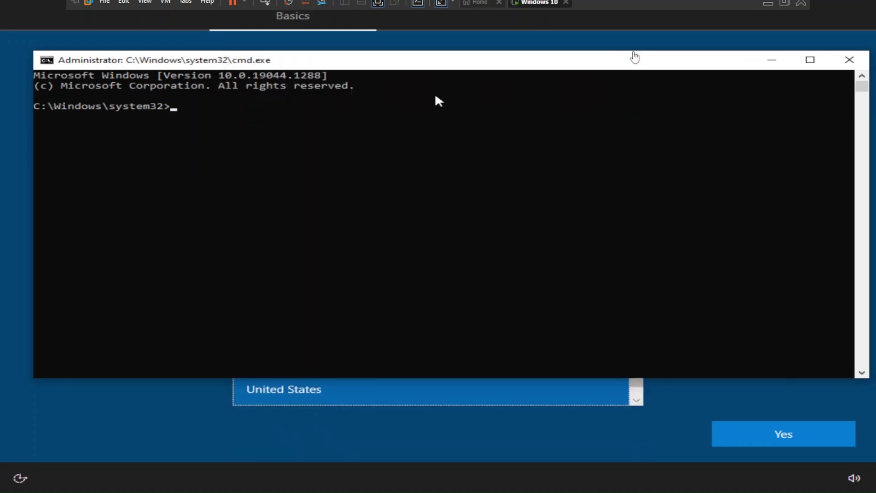
Step: Switch the virtual machine's view to Exclusive Mode
left_click(165, 3)
left_click(78, 6)
left_click(145, 4)
left_click(158, 36)
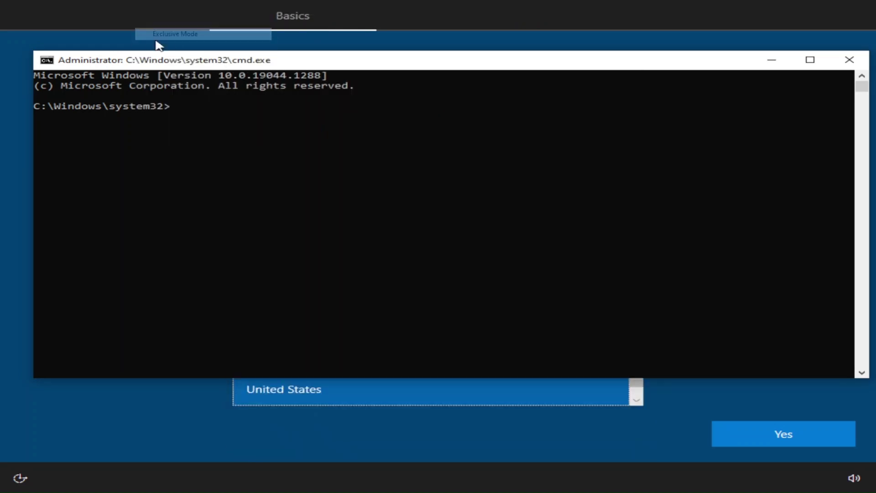
Step: Launch explorer from the command prompt and run the VMware installation launcher from the DVD drive, allowing it to make changes
type("explorer")
key("Return")
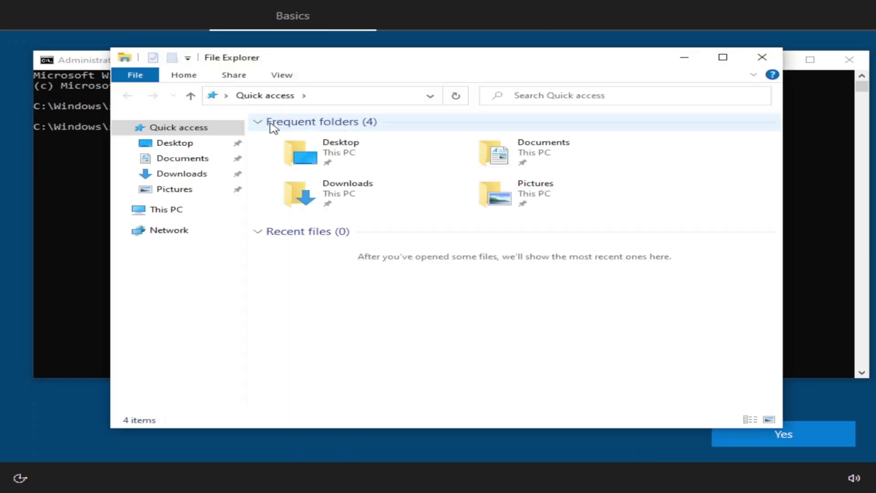
left_click(185, 173)
left_click(207, 211)
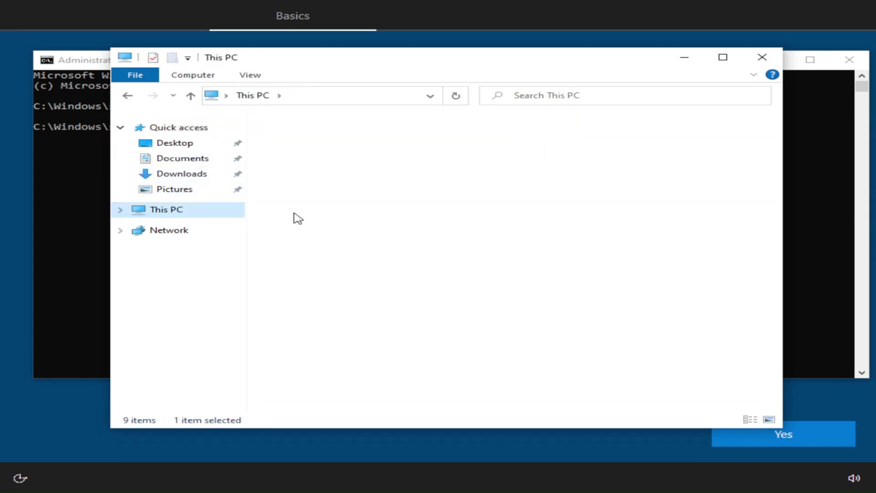
double_click(516, 305)
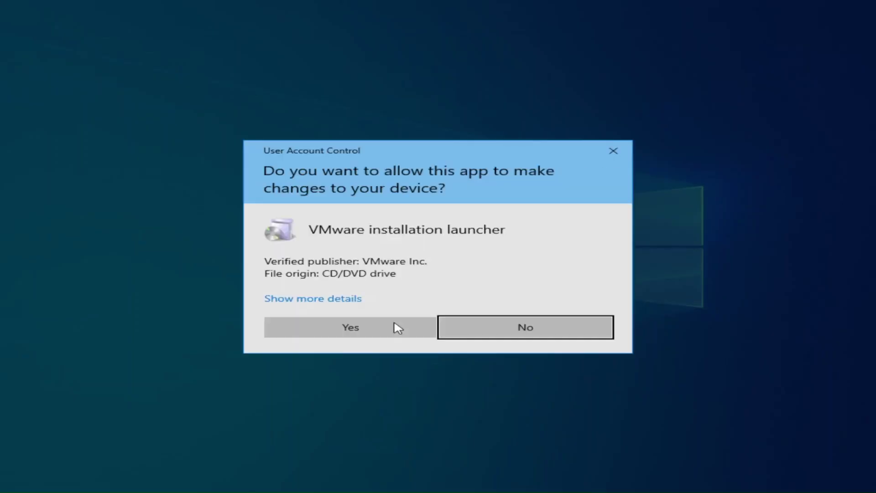
left_click(397, 327)
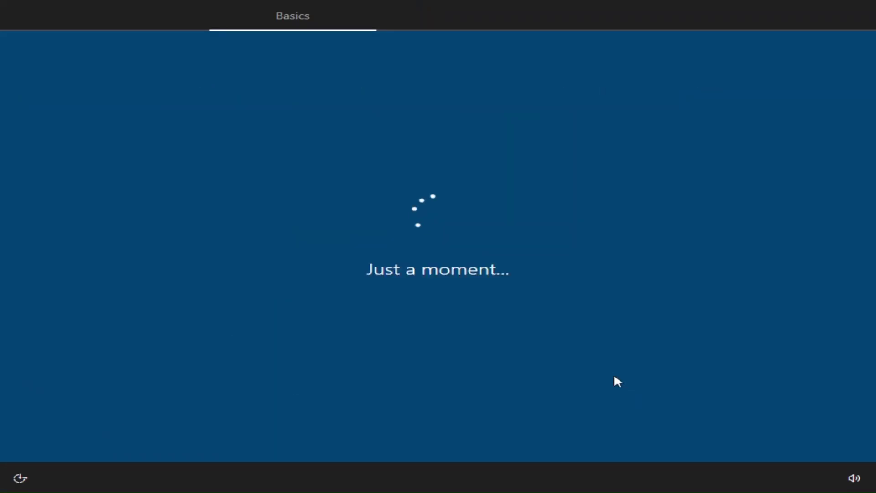
Step: Accept the suggested keyboard layout and skip adding a second one
left_click(772, 441)
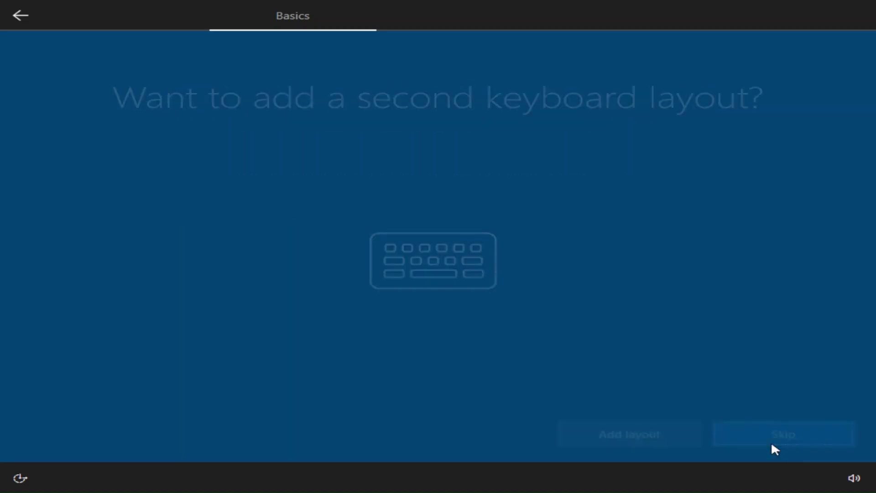
left_click(773, 440)
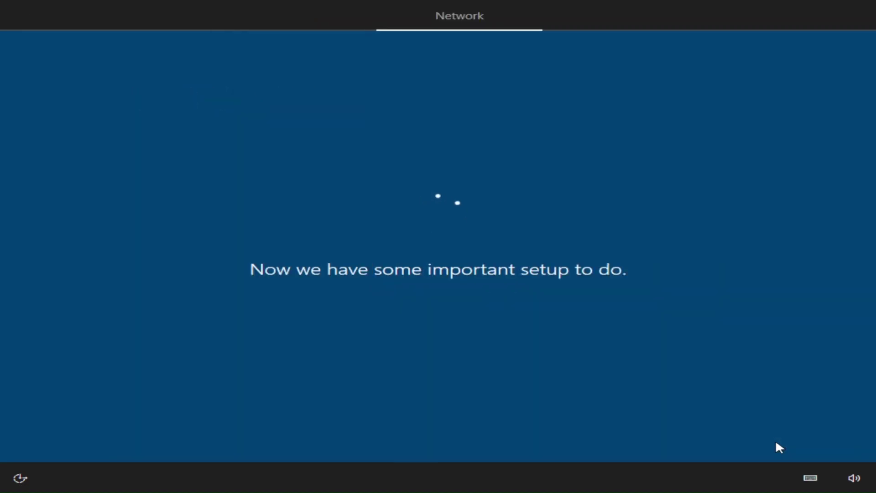
Step: Choose the limited experience and create a local account, entering a user name and leaving the password blank
left_click(526, 344)
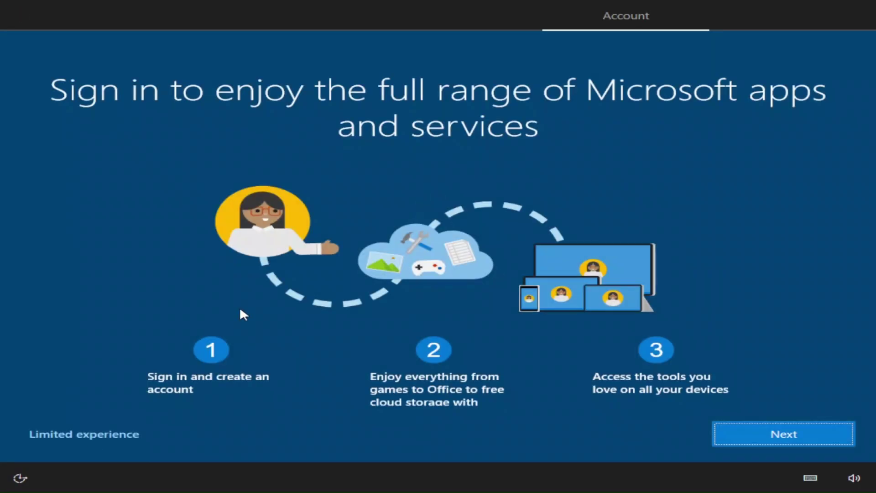
left_click(94, 436)
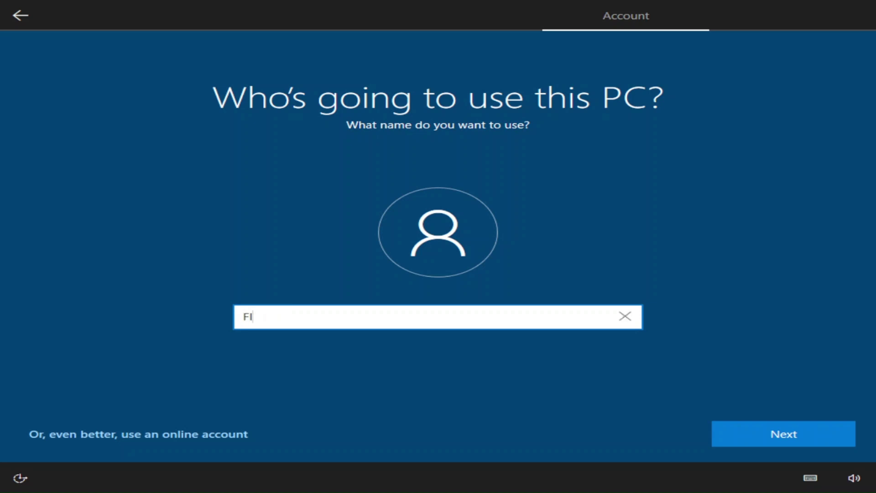
key("Return")
key("Return")
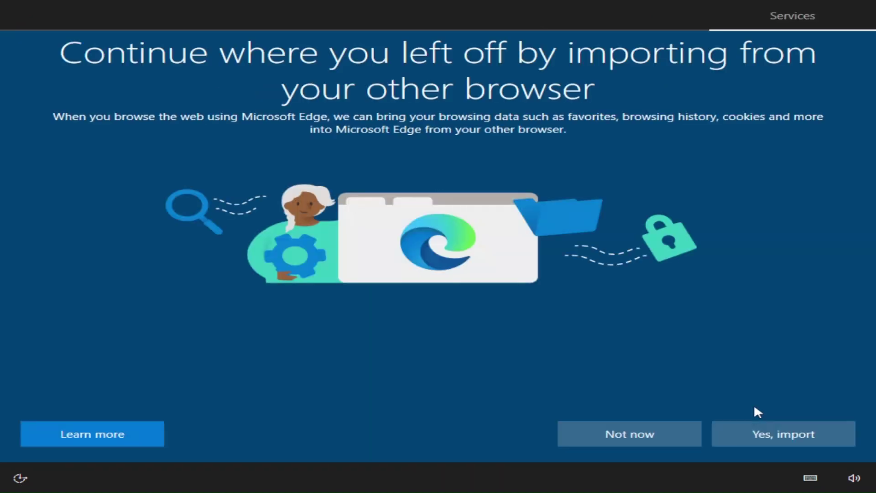
Step: Decline the browser data import and location use, and go through the remaining service choices to finish the Windows setup
left_click(629, 434)
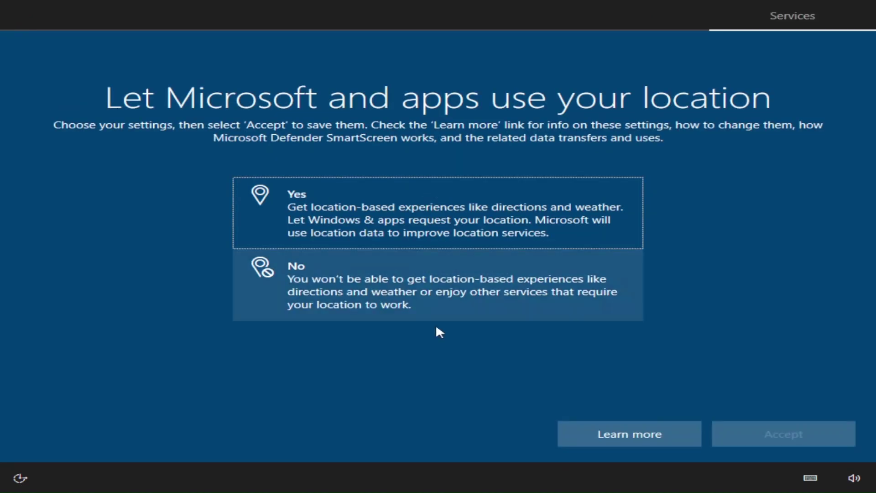
left_click(436, 319)
left_click(796, 439)
left_click(793, 437)
left_click(457, 365)
left_click(792, 429)
left_click(457, 297)
left_click(785, 433)
left_click(456, 292)
left_click(782, 433)
left_click(783, 433)
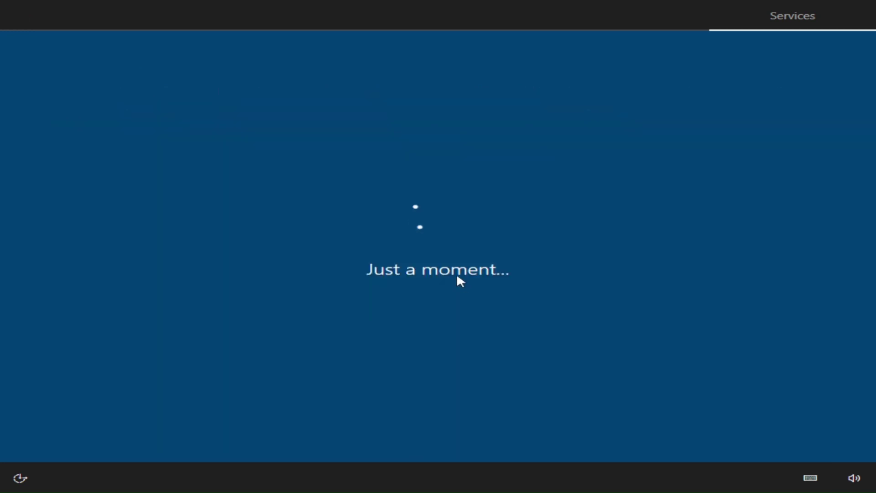
left_click(336, 190)
left_click(771, 433)
left_click(667, 432)
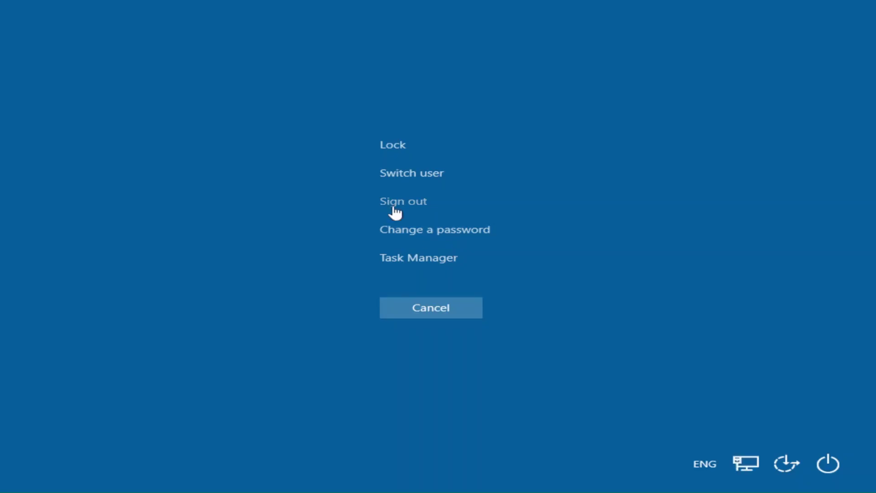
Step: Check the startup items in Task Manager's detailed view and close it
left_click(418, 258)
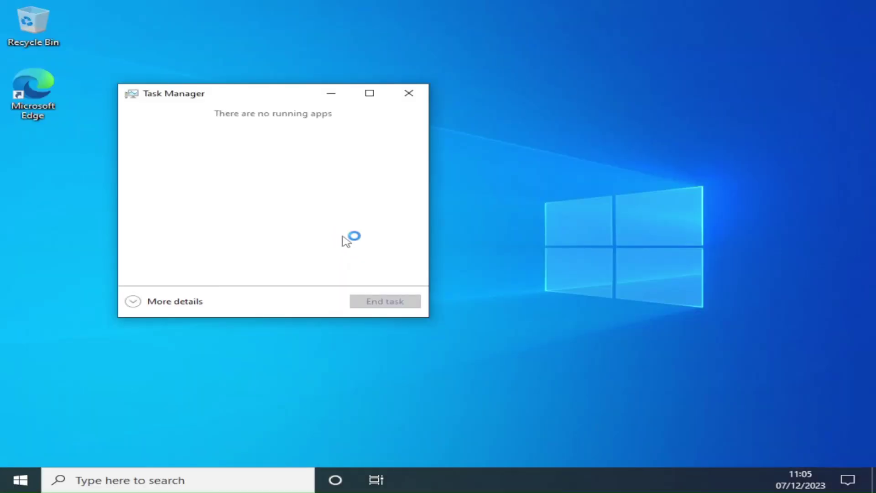
left_click(184, 301)
left_click(326, 125)
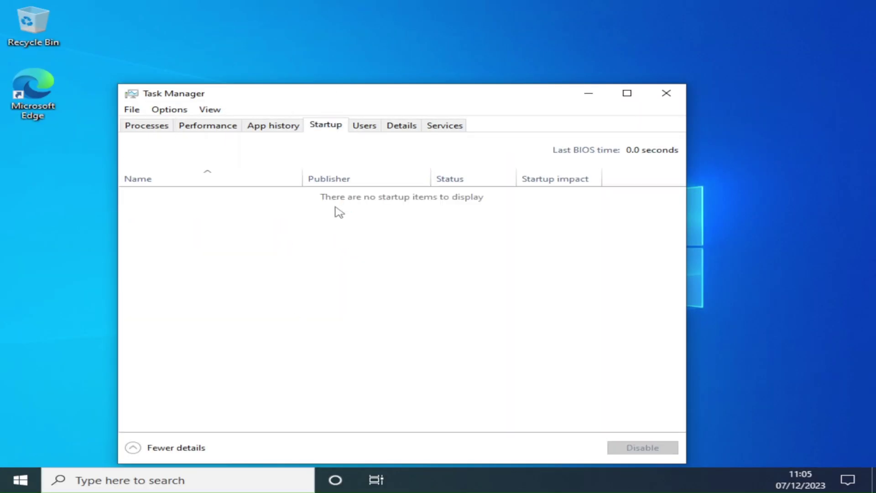
left_click(643, 447)
left_click(666, 94)
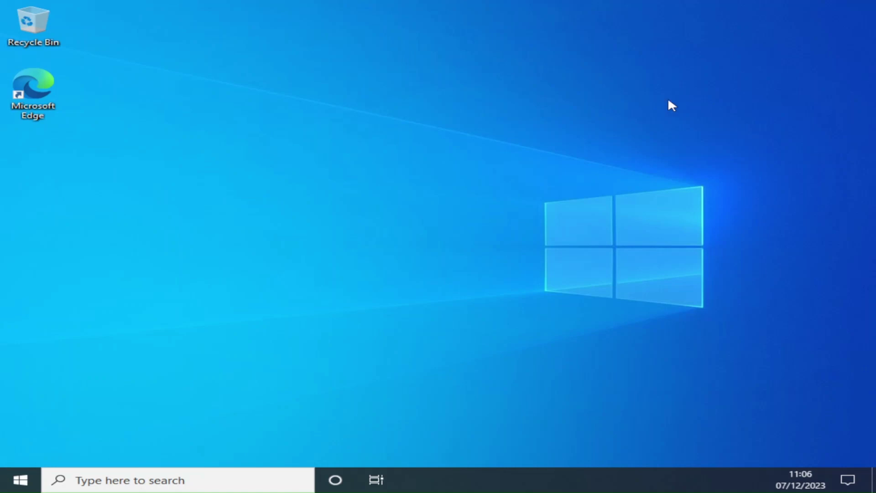
Step: Postpone the Microsoft Edge offer, set the display resolution to 1152 × 864 and close Settings
right_click(288, 165)
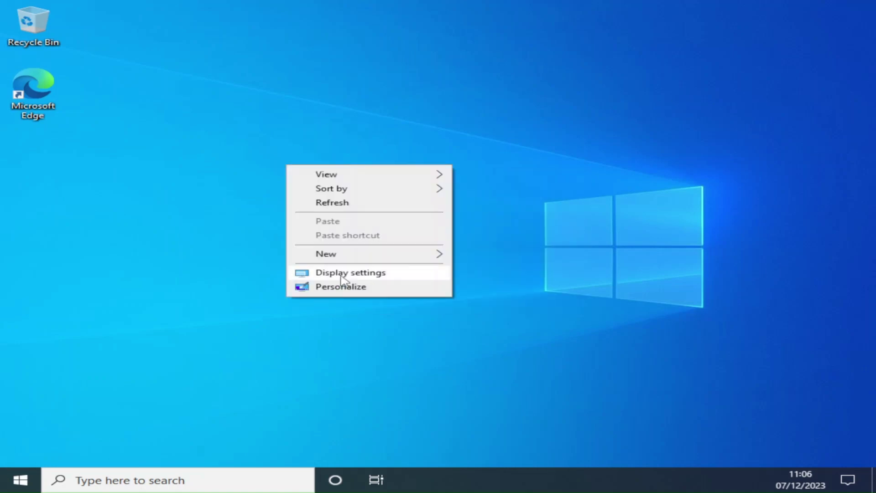
left_click(359, 286)
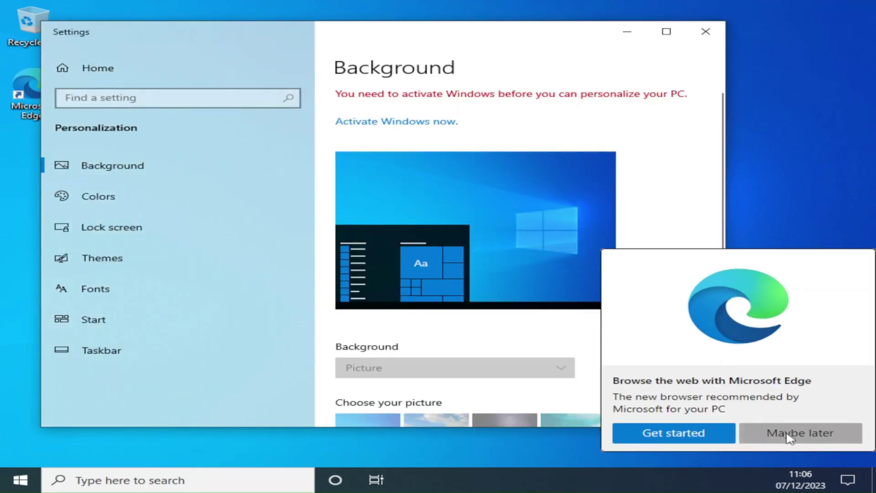
left_click(790, 438)
left_click(97, 69)
left_click(222, 252)
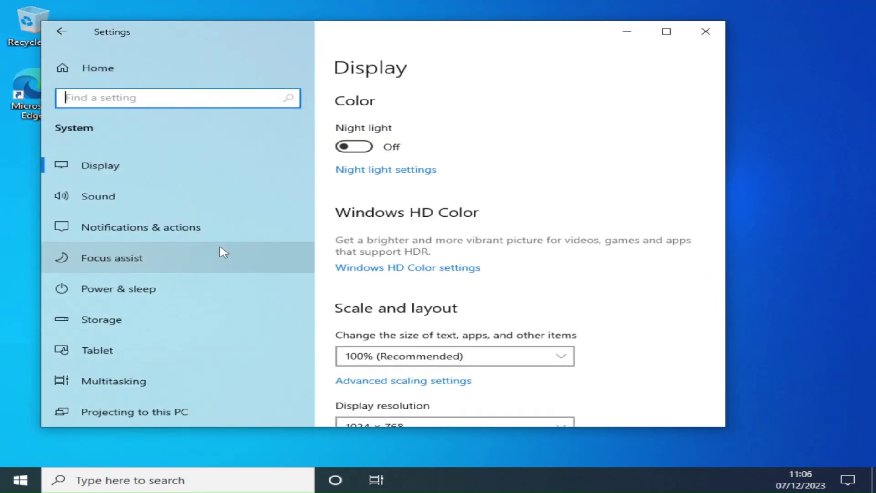
left_click(444, 425)
left_click(451, 388)
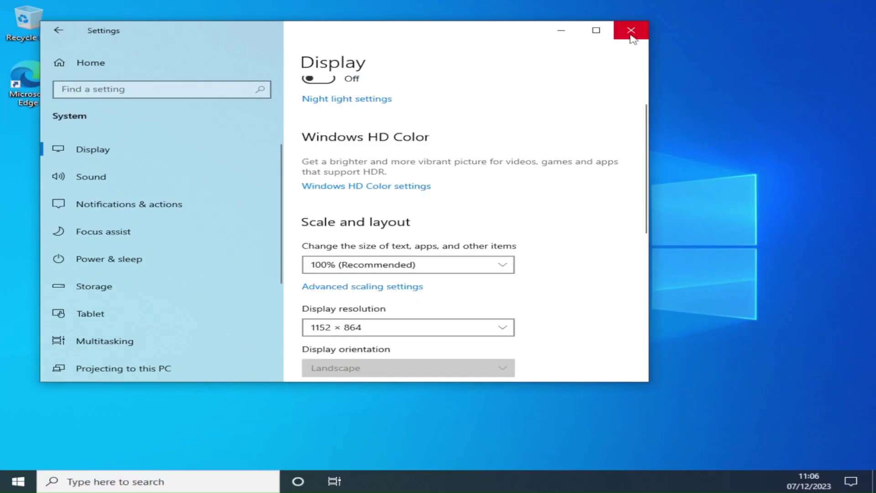
left_click(631, 33)
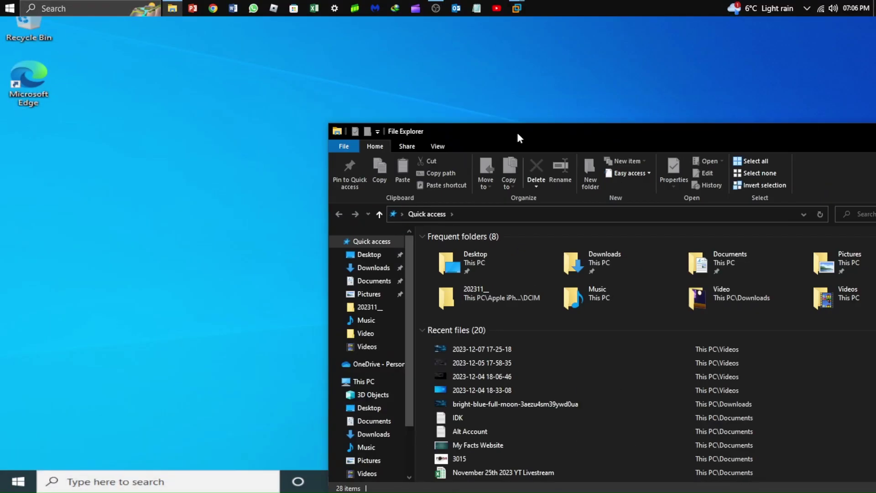
Step: Try to copy the bright-blue-full-moon JPG from the host's Downloads folder to the virtual machine's desktop
left_click_drag(499, 316, 162, 332)
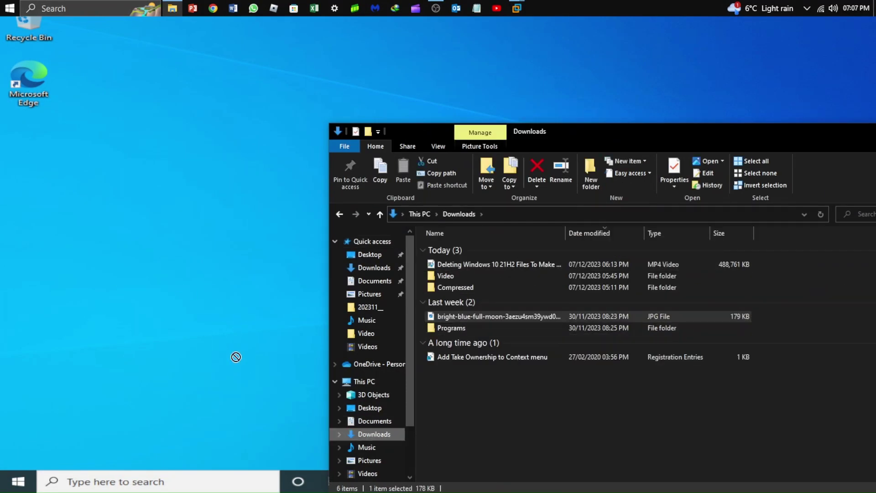
left_click_drag(236, 357, 443, 359)
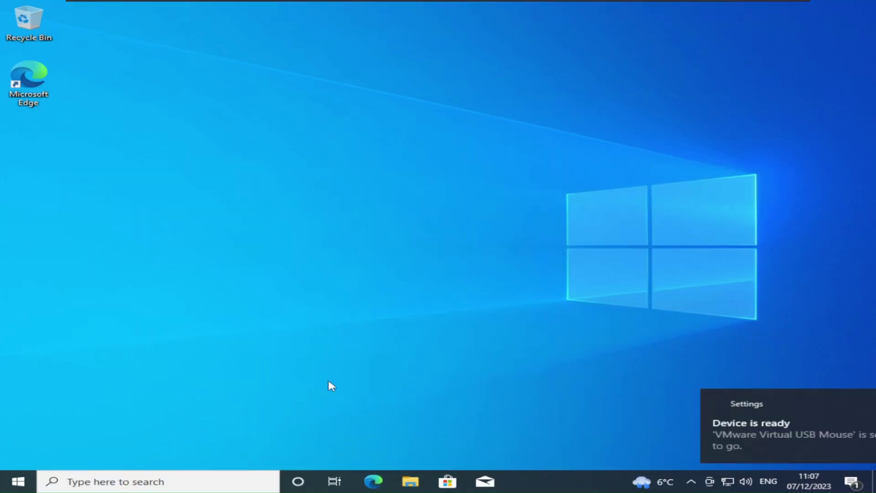
Step: Dismiss the device notification and hide the Cortana button from the taskbar
left_click(844, 402)
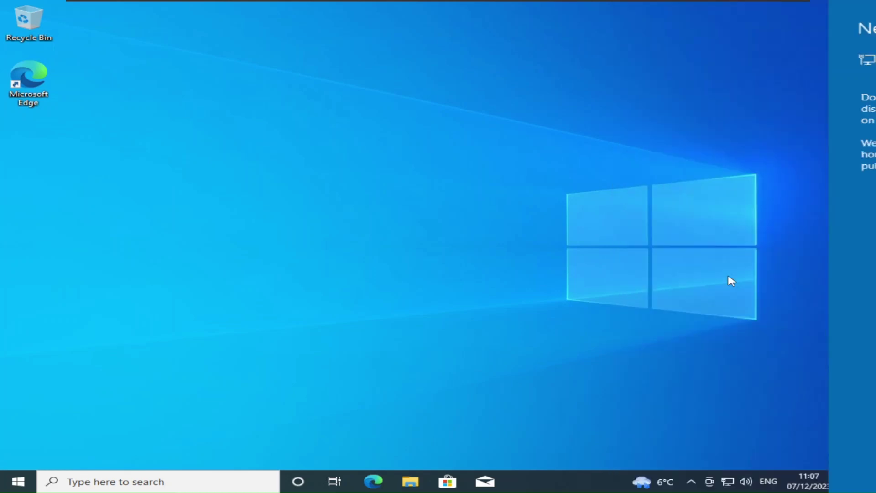
right_click(695, 478)
left_click(645, 247)
left_click_drag(303, 241, 482, 378)
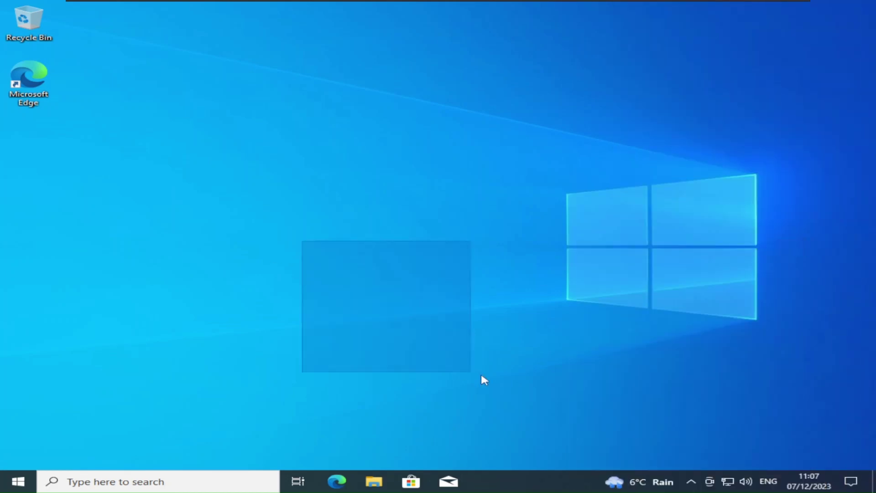
left_click_drag(342, 307, 776, 436)
Step: Copy the bright-blue-full-moon JPG from the host's Downloads folder onto the virtual machine's desktop and close both file windows
key("super+e")
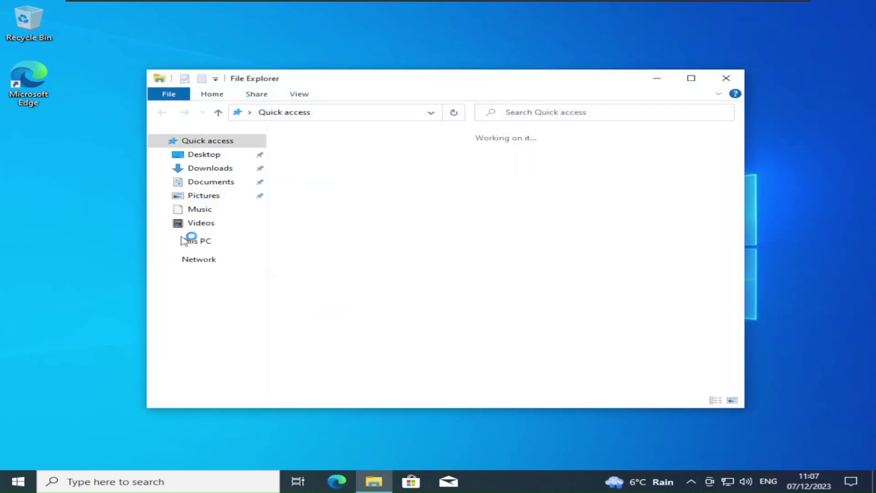
left_click(218, 238)
key("super")
left_click(172, 10)
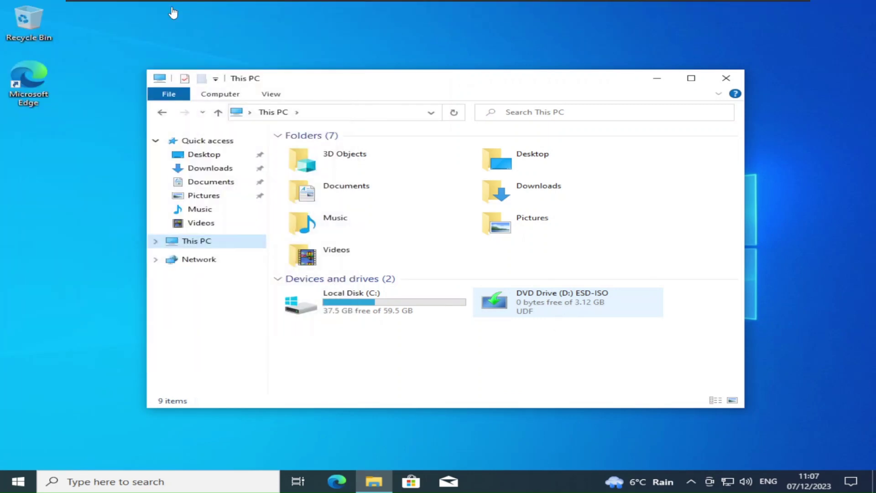
left_click(73, 429)
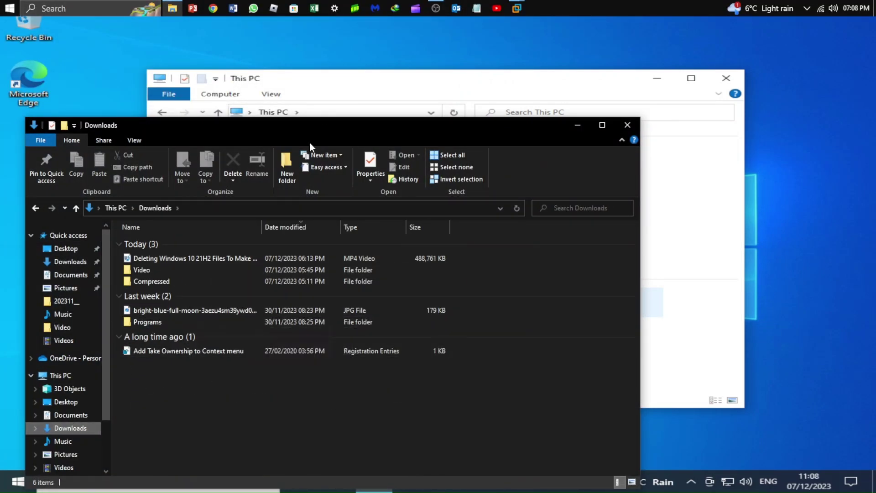
left_click_drag(309, 142, 542, 124)
left_click_drag(424, 292, 76, 288)
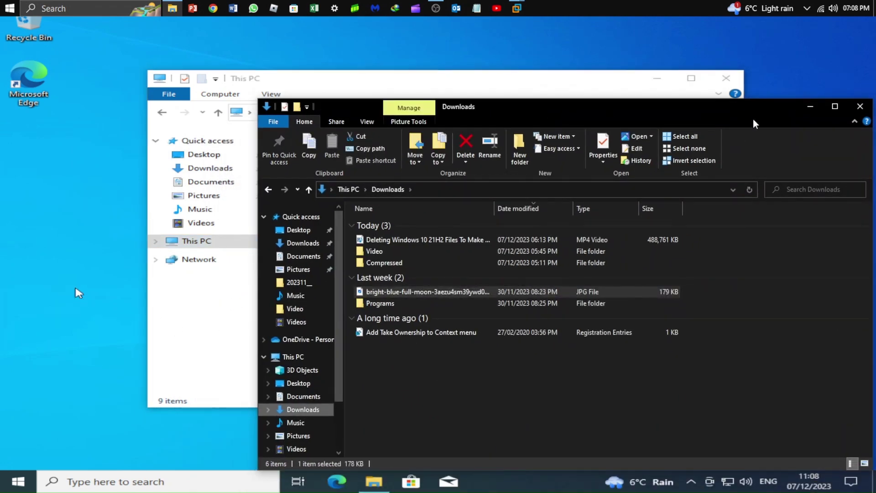
left_click(860, 106)
left_click(727, 78)
Step: Move the picture to the middle of the desktop, open it in Photos, set it as the desktop background and close Photos
left_click_drag(93, 255, 435, 265)
double_click(432, 255)
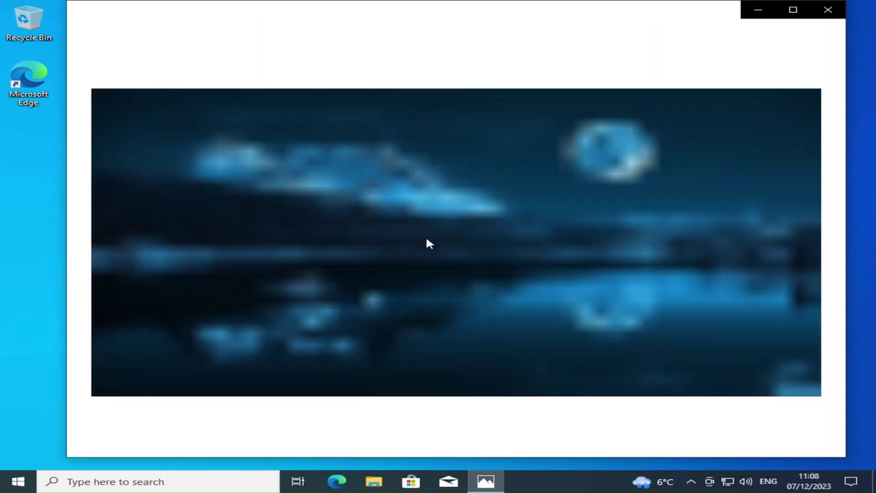
right_click(397, 247)
mouse_move(490, 238)
left_click(618, 256)
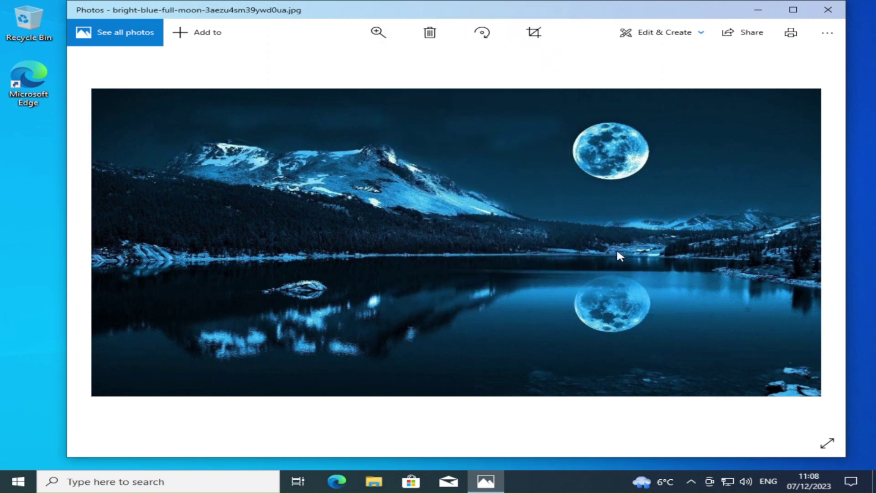
right_click(571, 348)
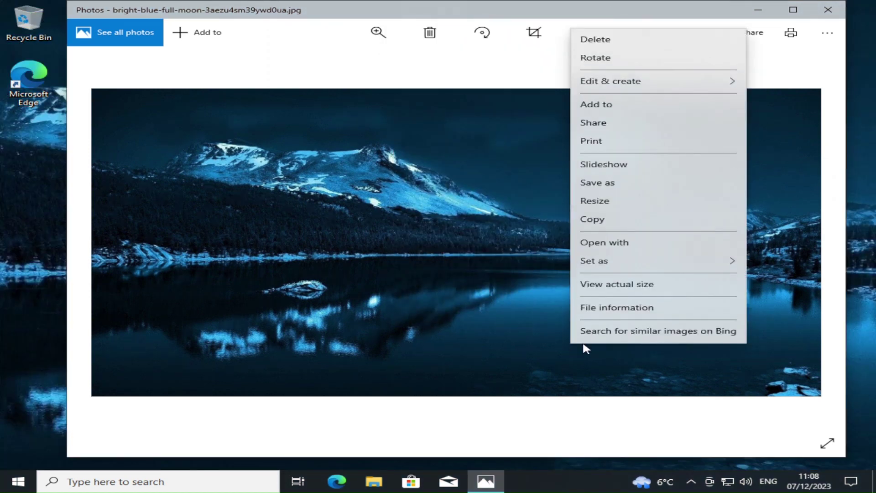
mouse_move(712, 260)
left_click(795, 283)
left_click(827, 10)
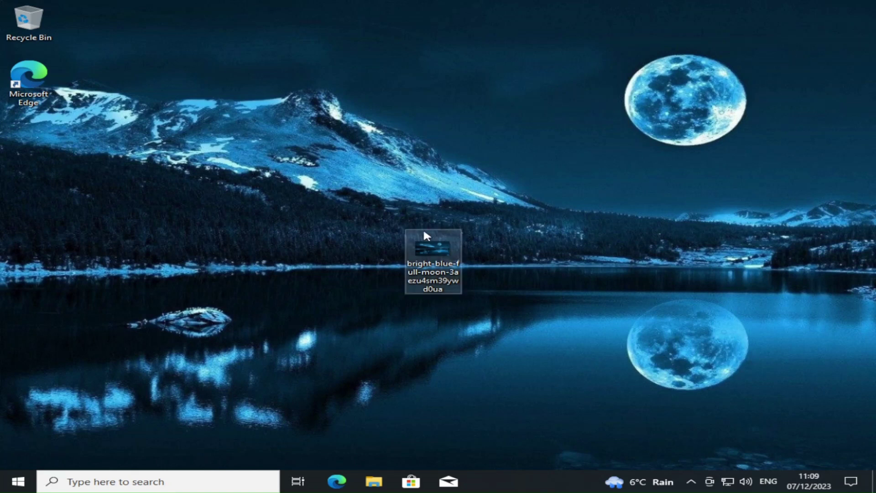
Step: Open the Windows wallpaper folder at C:\Windows\Web\Wallpaper\Windows in File Explorer
left_click(428, 256)
key("super+e")
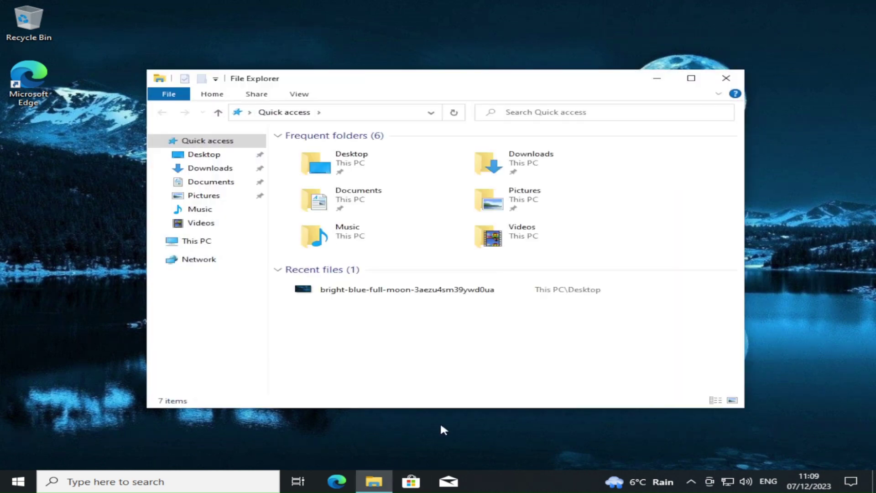
left_click(197, 241)
double_click(349, 299)
double_click(319, 184)
scroll(352, 290, "down", 20)
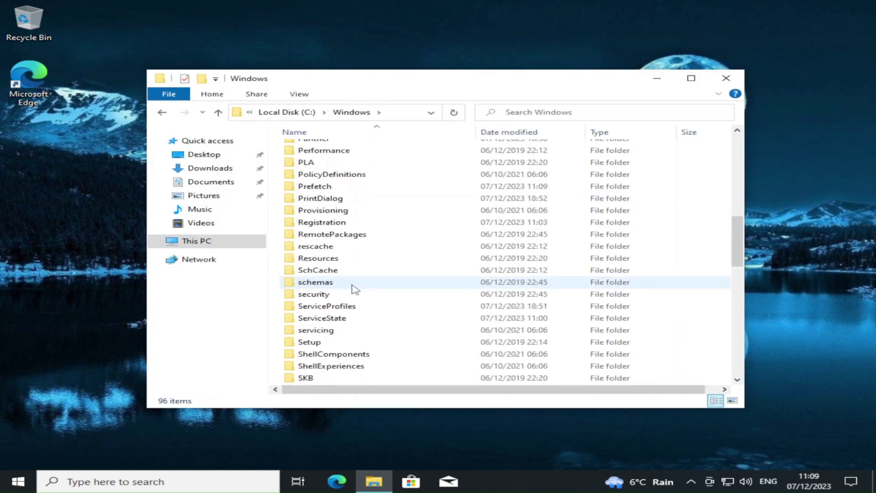
scroll(334, 172, "up", 1)
left_click(332, 157)
double_click(331, 158)
double_click(336, 173)
double_click(345, 173)
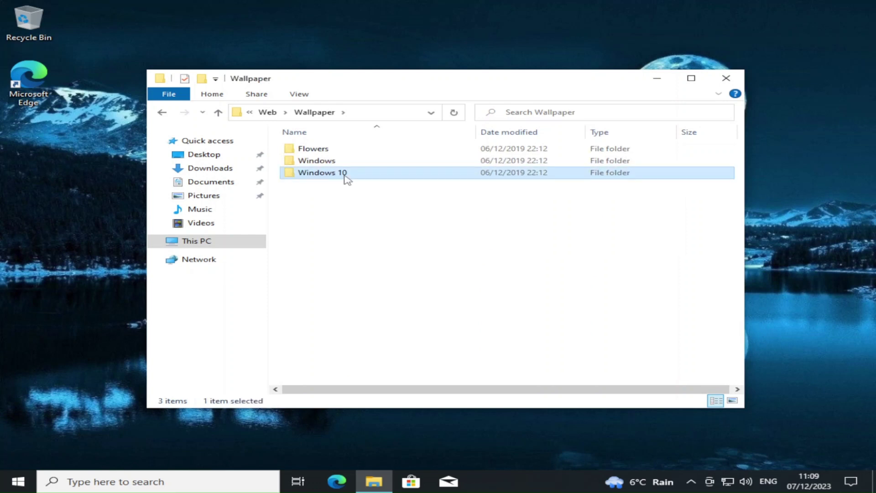
left_click(162, 114)
double_click(319, 160)
Step: Move the bright-blue-full-moon picture from the desktop into the open Windows wallpaper folder
right_click(396, 247)
left_click(337, 263)
left_click(657, 78)
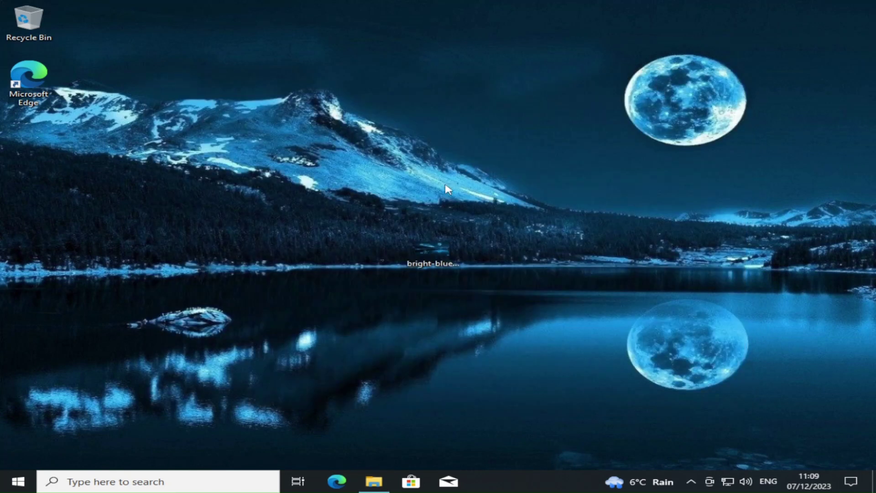
right_click(426, 248)
left_click(465, 391)
left_click(375, 481)
right_click(387, 238)
left_click(434, 319)
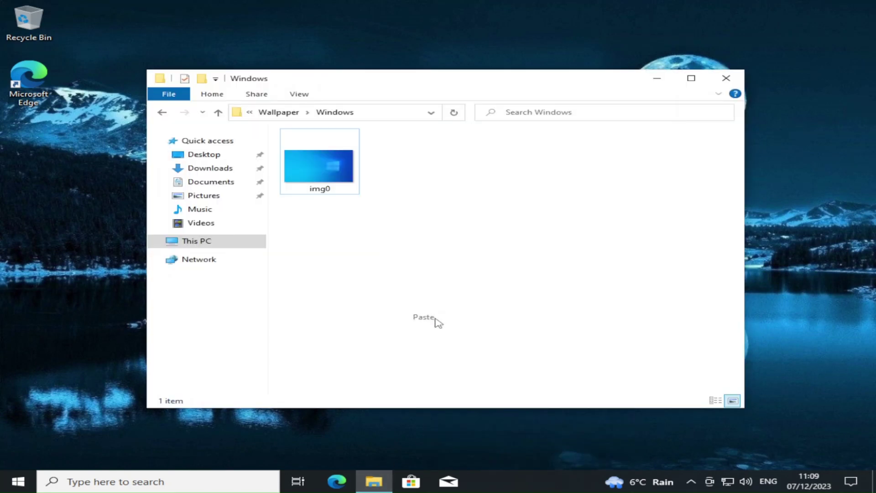
Step: Return to the Wallpaper folder and copy its Windows subfolder to the clipboard
left_click(283, 181)
left_click(163, 113)
right_click(342, 161)
left_click(382, 346)
right_click(40, 149)
mouse_move(109, 229)
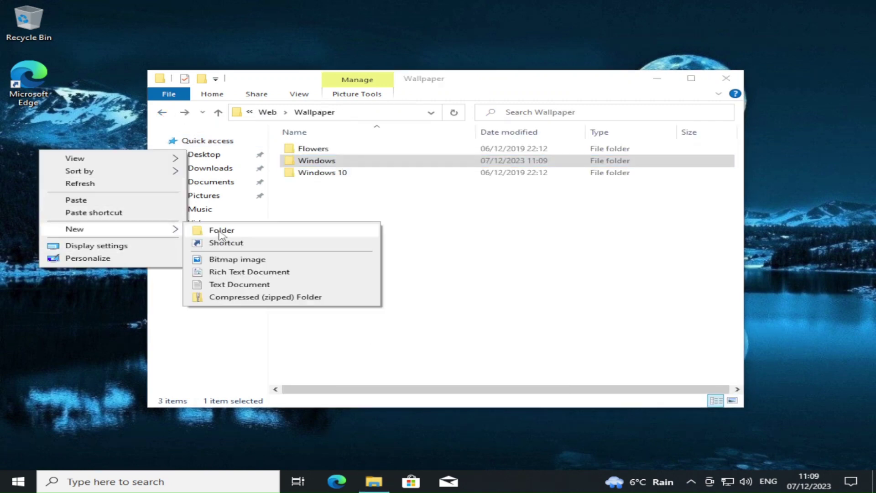
left_click(221, 232)
left_click(33, 177)
key("Delete")
Step: Paste the copied Windows folder onto the desktop and close File Explorer
right_click(72, 159)
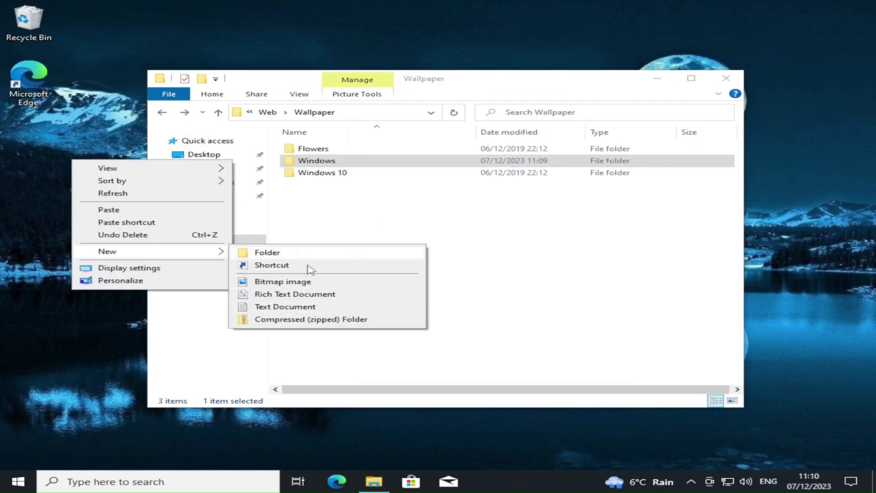
left_click(113, 160)
right_click(113, 157)
left_click(149, 207)
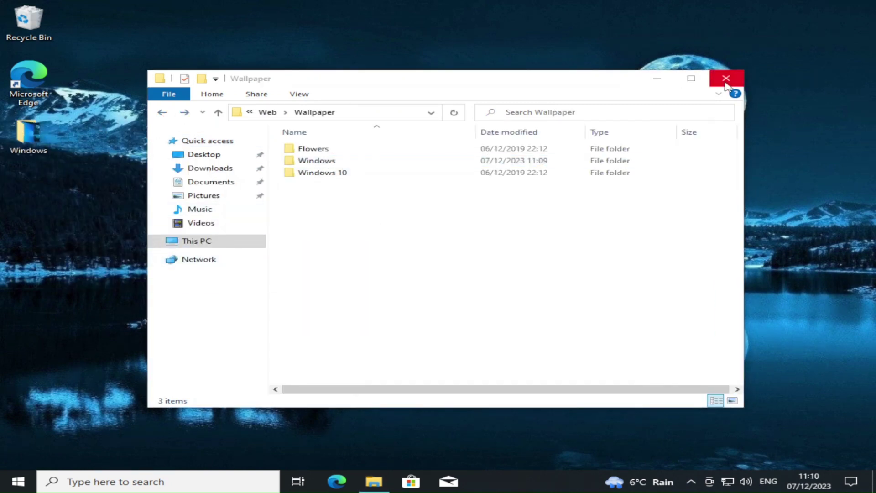
left_click(726, 78)
left_click_drag(450, 101, 192, 276)
left_click(18, 482)
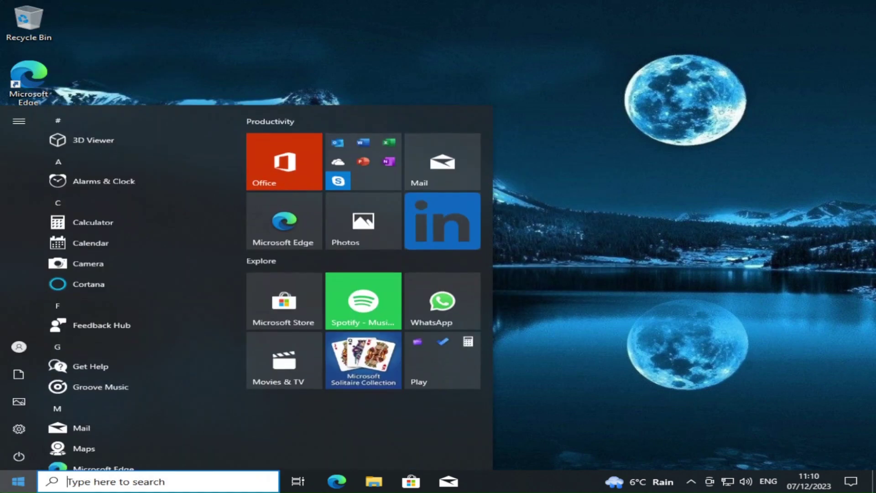
left_click(18, 482)
left_click(693, 482)
left_click(694, 483)
left_click_drag(336, 225, 619, 367)
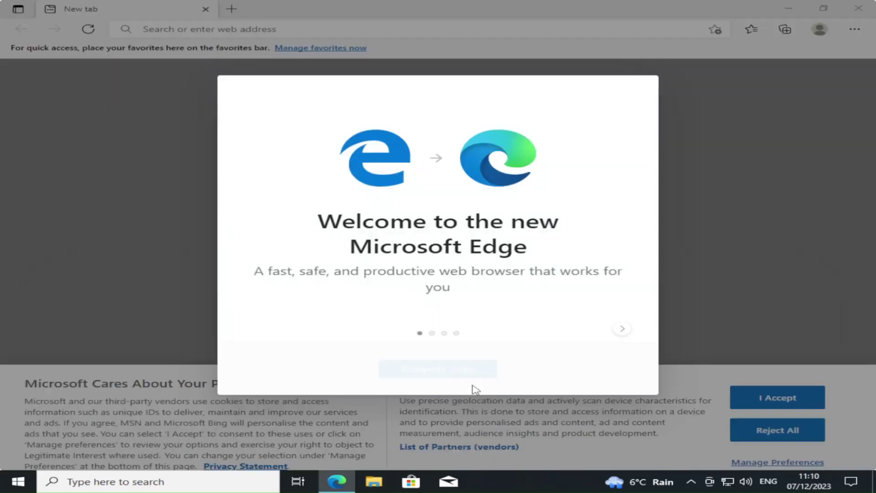
Step: Complete Microsoft Edge's welcome setup, accept the privacy notice and close the browser
left_click(469, 370)
left_click(440, 328)
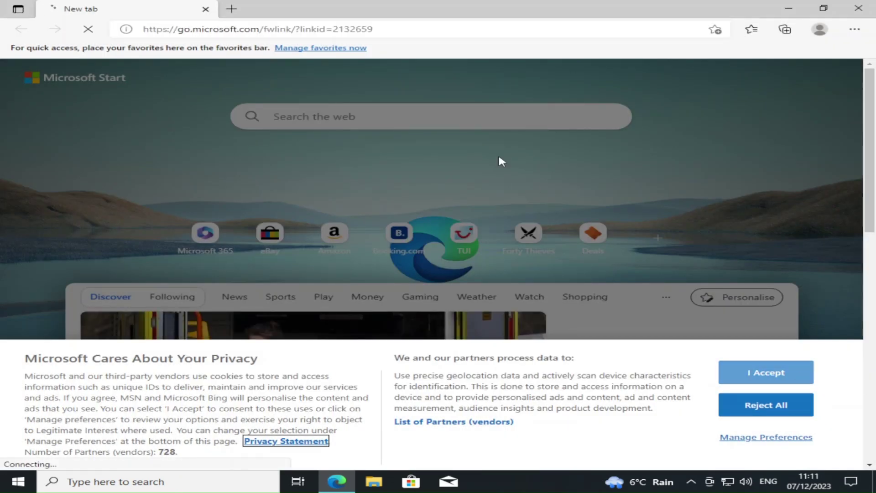
left_click(776, 365)
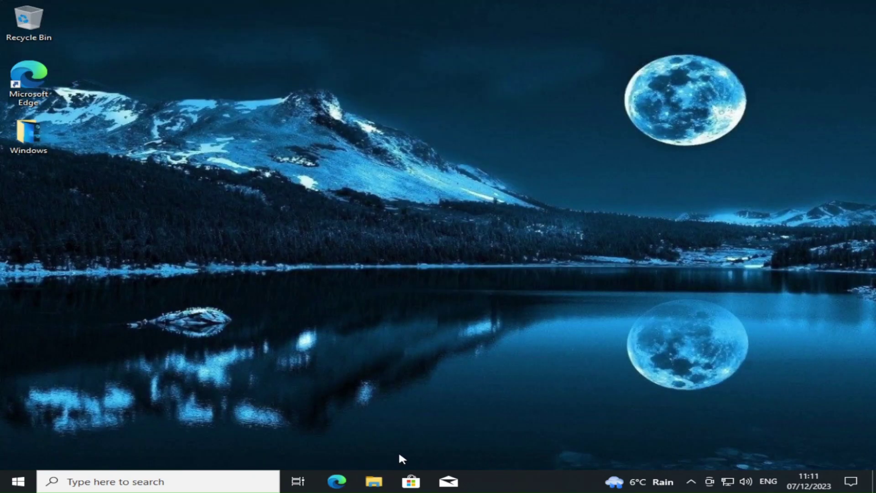
Step: Try out the Mail app, dismissing its add-account dialog and closing it, and launch Microsoft Store
left_click(448, 481)
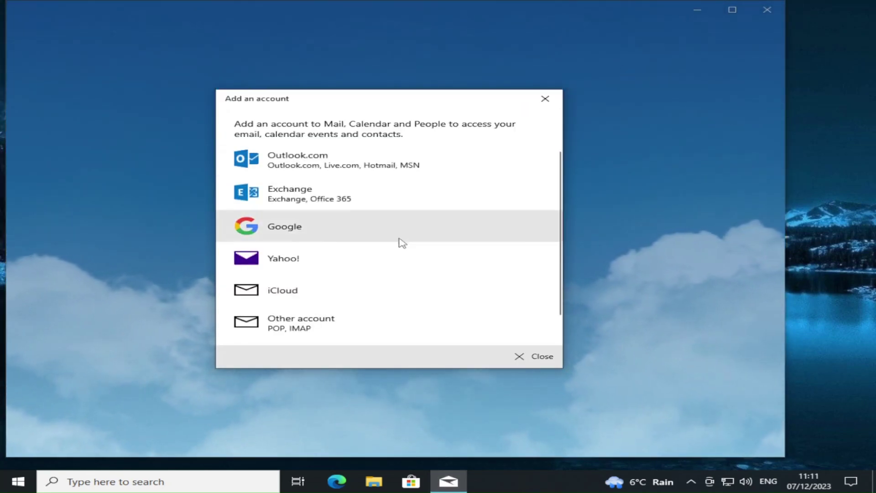
left_click(545, 98)
left_click(767, 10)
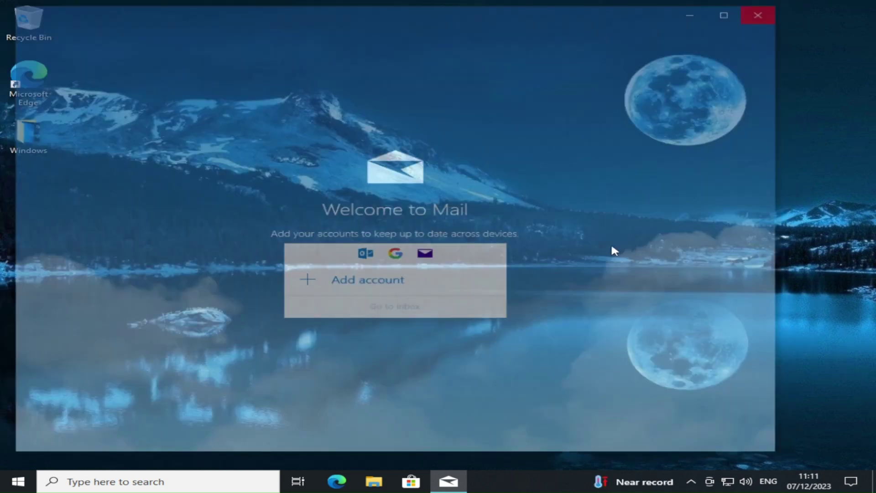
left_click(420, 486)
Step: Open Settings at the Date & time page of Time & Language
left_click(17, 481)
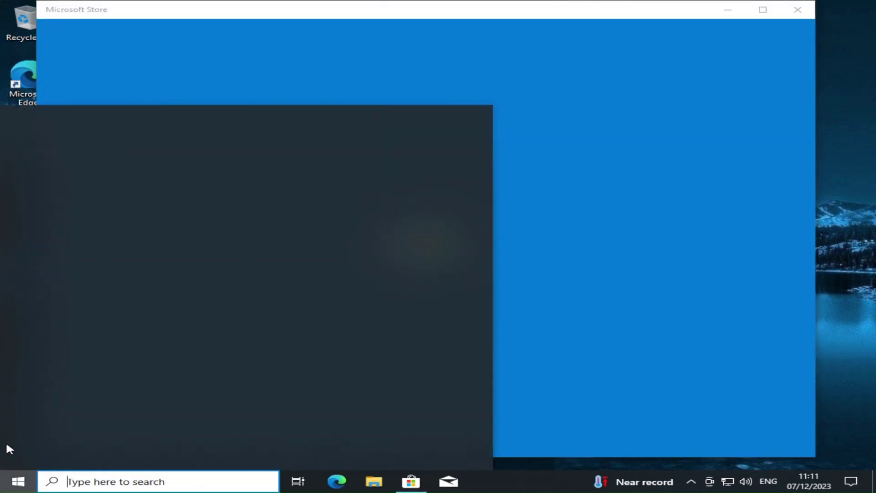
left_click(11, 431)
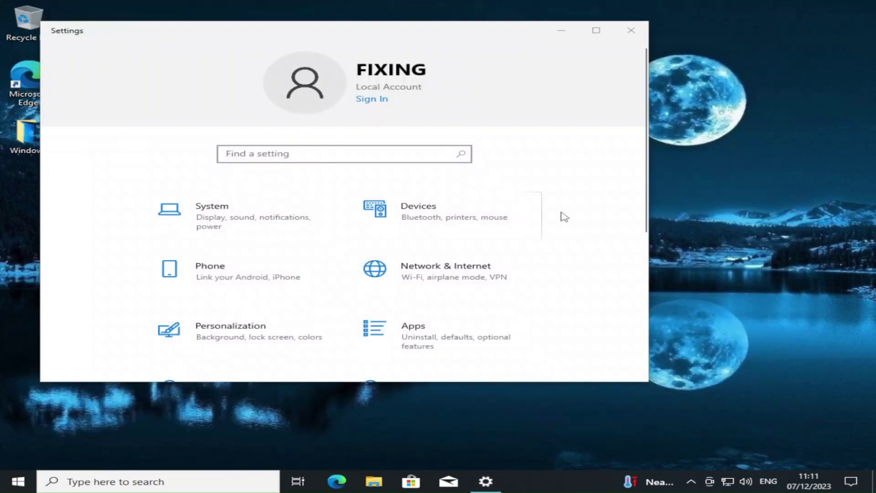
scroll(445, 289, "down", 4)
scroll(444, 290, "up", 4)
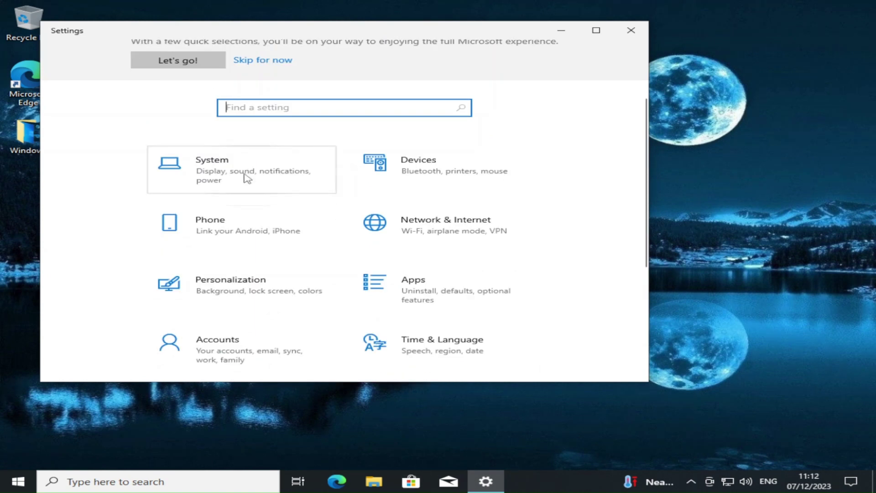
left_click(483, 345)
scroll(310, 275, "down", 5)
Step: View the date, time and regional formatting page and return to Date & time
left_click(365, 246)
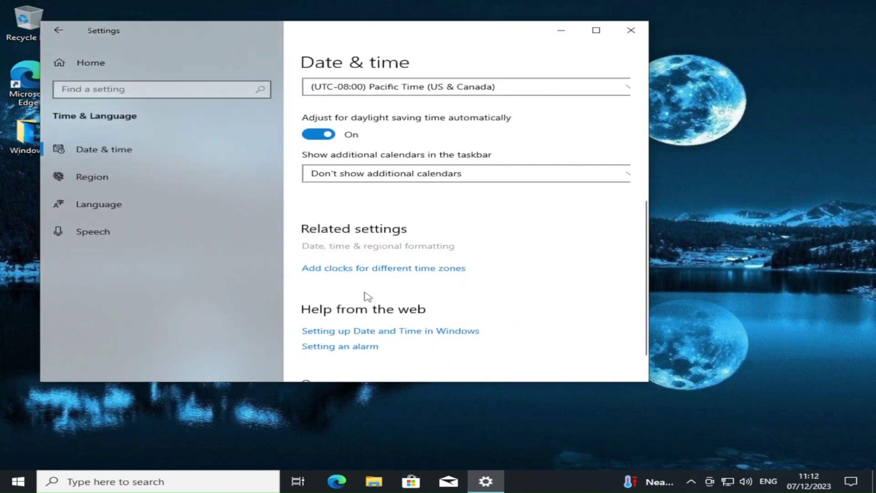
scroll(377, 294, "down", 3)
left_click(58, 30)
Step: Set the time zone to (UTC+01:00) Casablanca
scroll(352, 224, "down", 1)
left_click(372, 305)
scroll(471, 318, "down", 10)
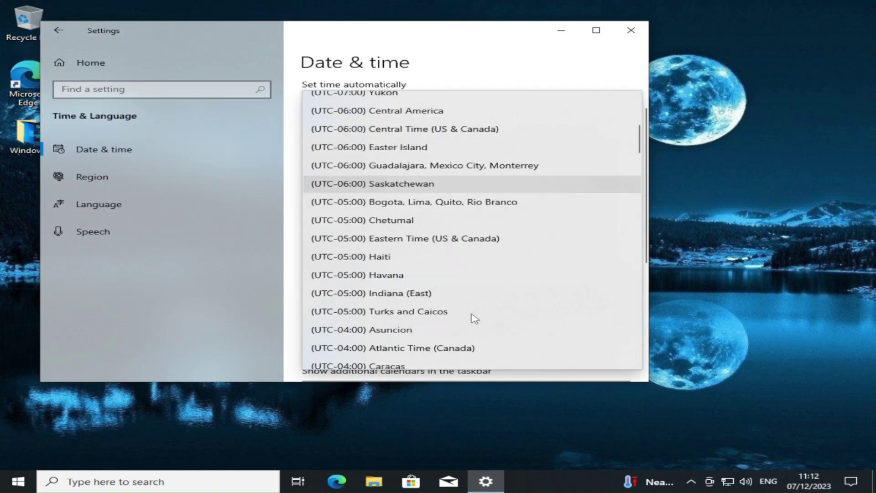
left_click(462, 325)
Step: Set the time zone to (UTC+00:00) Dublin, Edinburgh, Lisbon, London
scroll(426, 305, "down", 3)
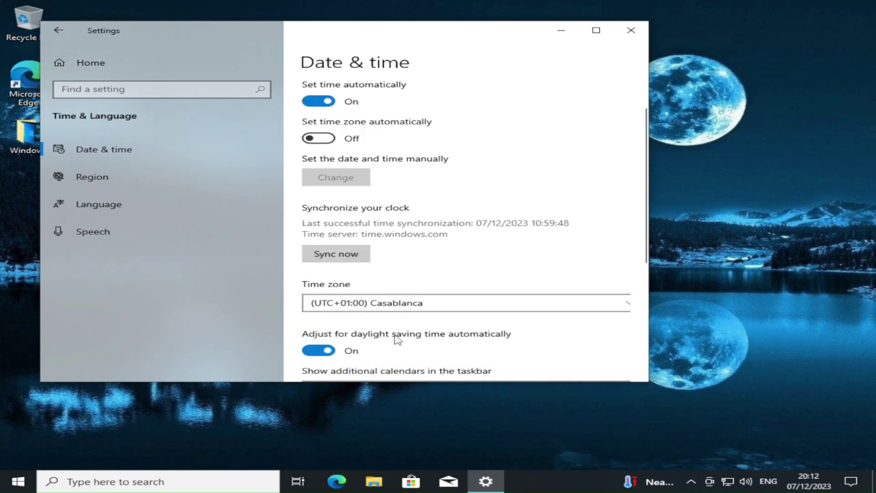
scroll(395, 336, "down", 1)
left_click(382, 250)
left_click(405, 253)
left_click(407, 254)
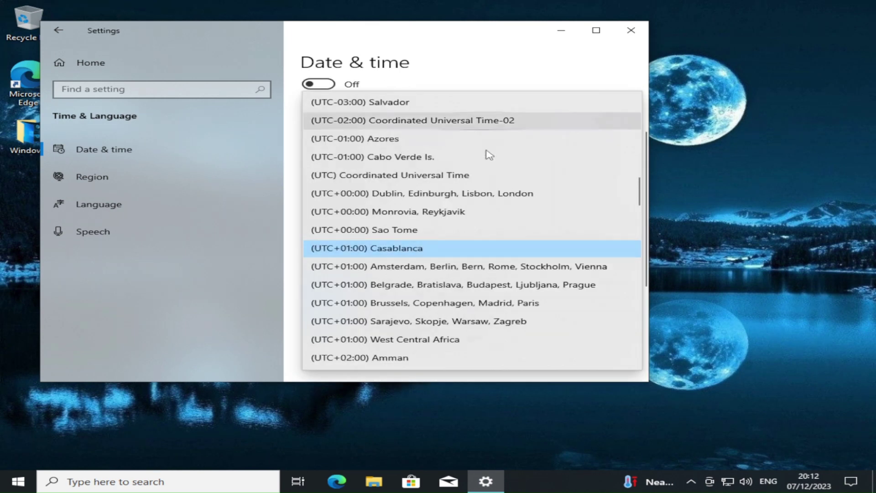
left_click(488, 195)
Step: Check the regional format data and the additional date, time and regional settings, closing both windows when finished
scroll(412, 300, "down", 2)
scroll(412, 277, "down", 1)
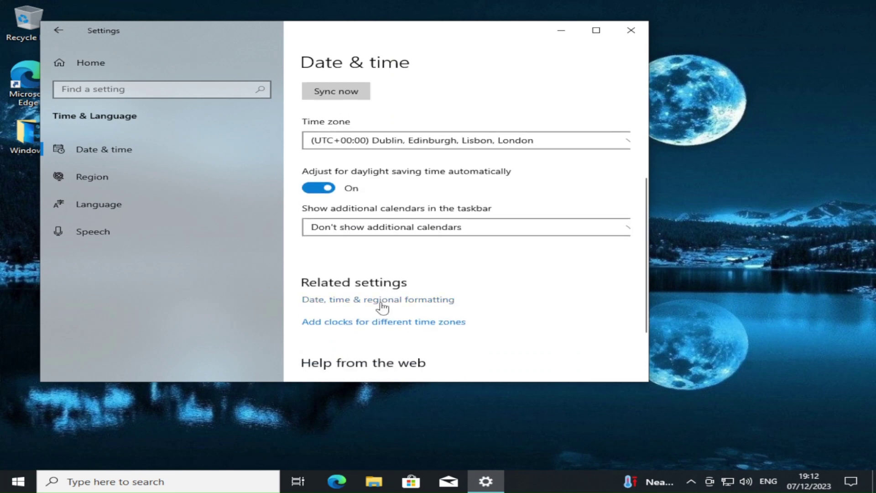
left_click(412, 301)
left_click(396, 306)
left_click(724, 78)
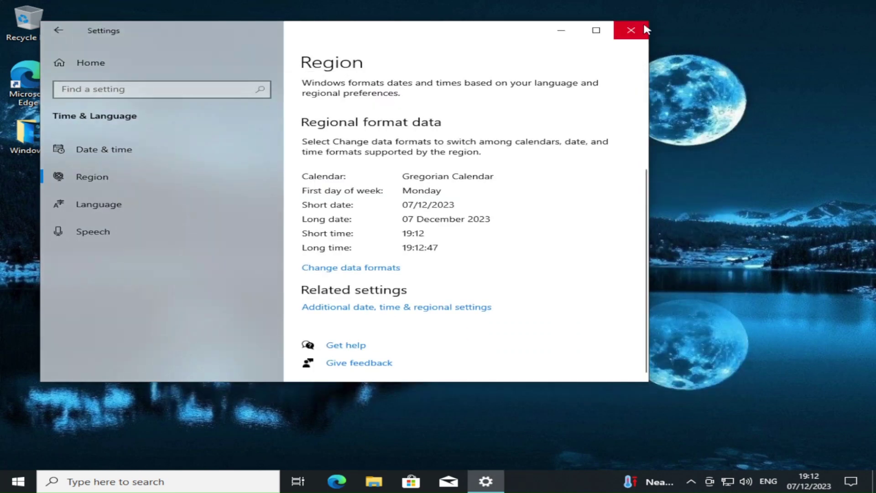
left_click(631, 30)
Step: Check the desktop background page in the Personalization settings and close it
right_click(408, 279)
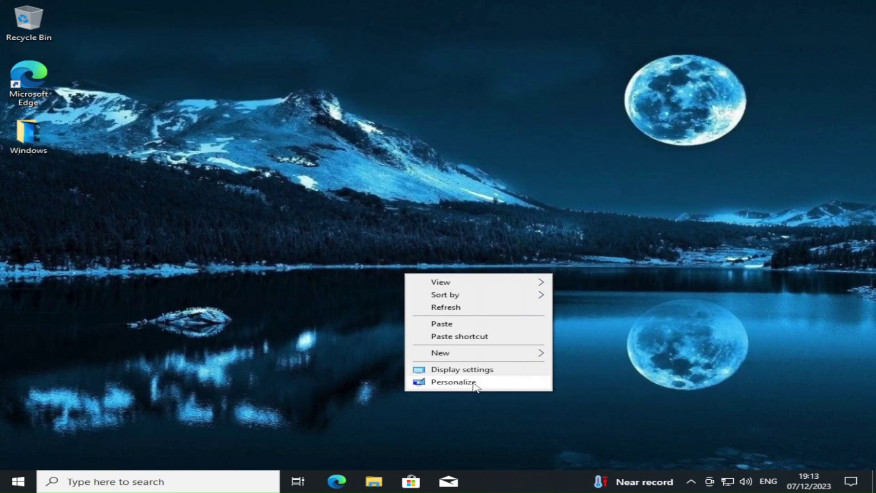
left_click(443, 382)
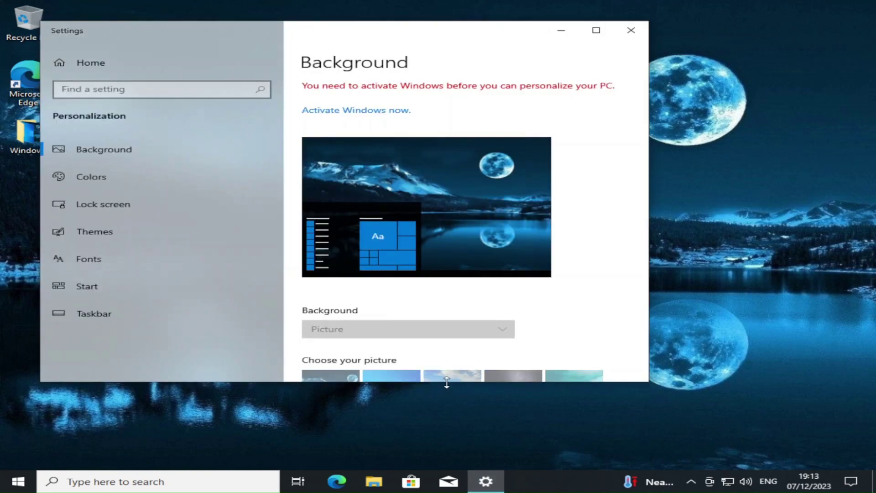
left_click(631, 30)
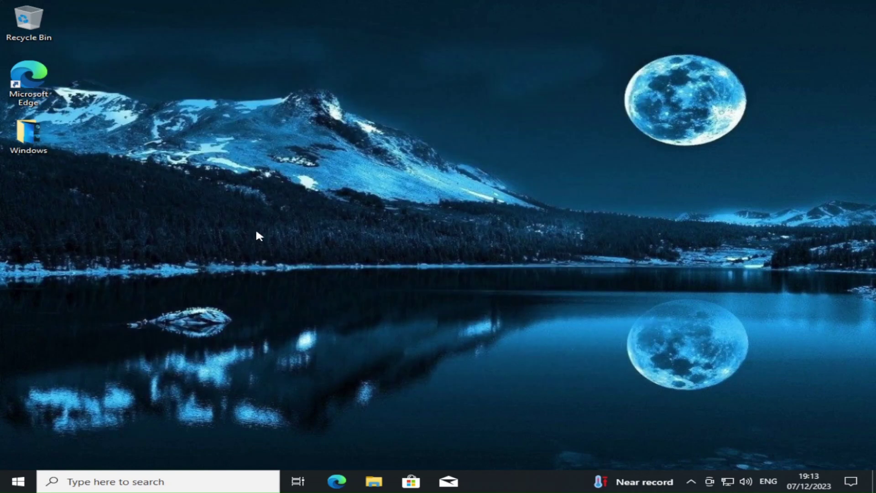
Step: Examine the pinned apps in the Start menu's Play folder and the full installed app list, closing the Start menu when finished
left_click(12, 481)
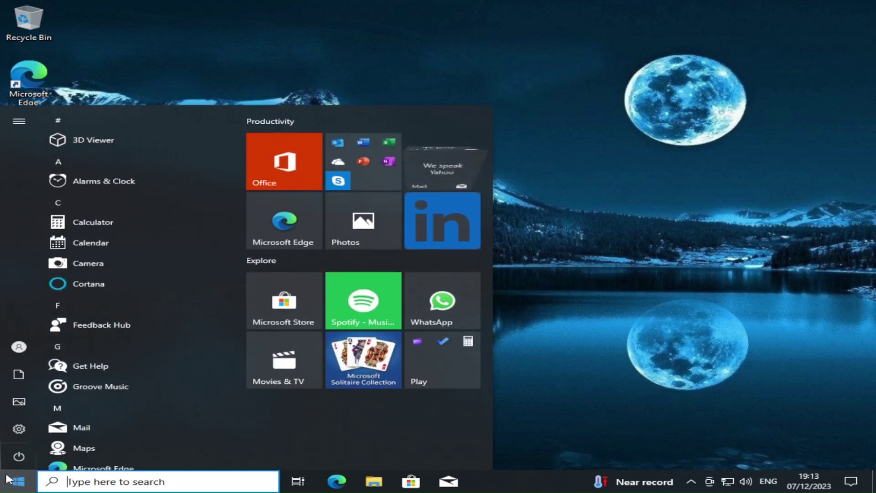
mouse_move(12, 448)
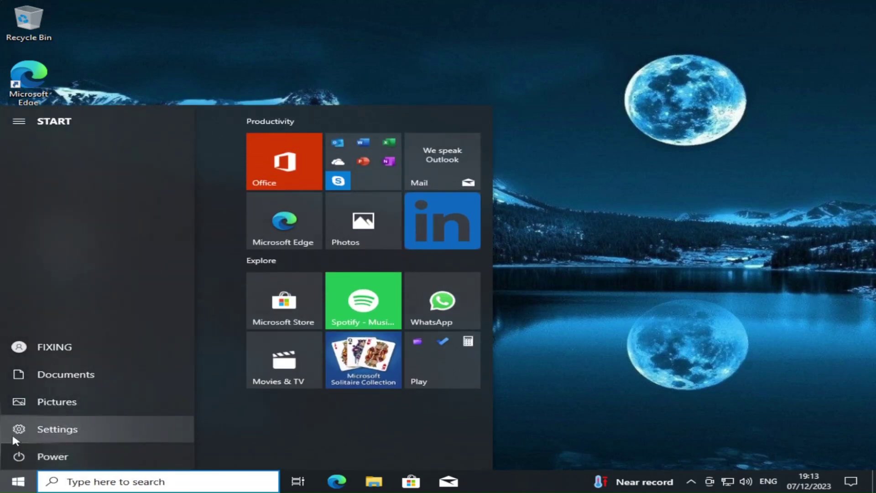
left_click(420, 365)
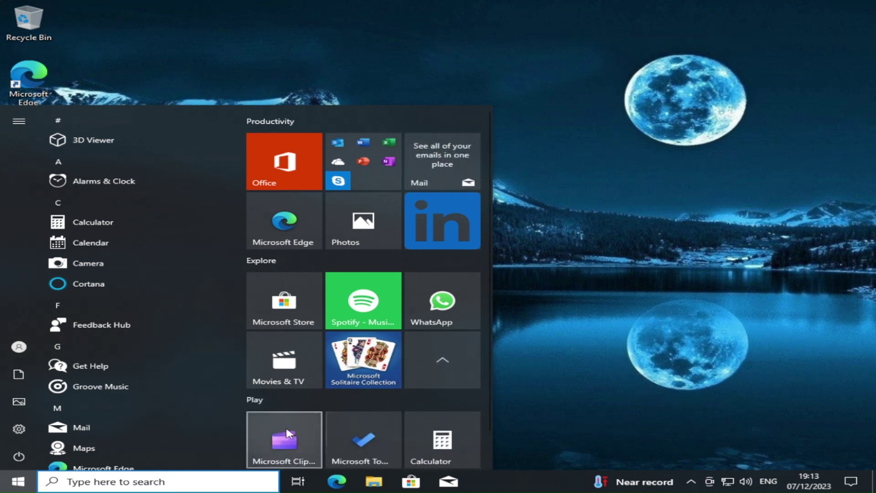
scroll(287, 432, "down", 1)
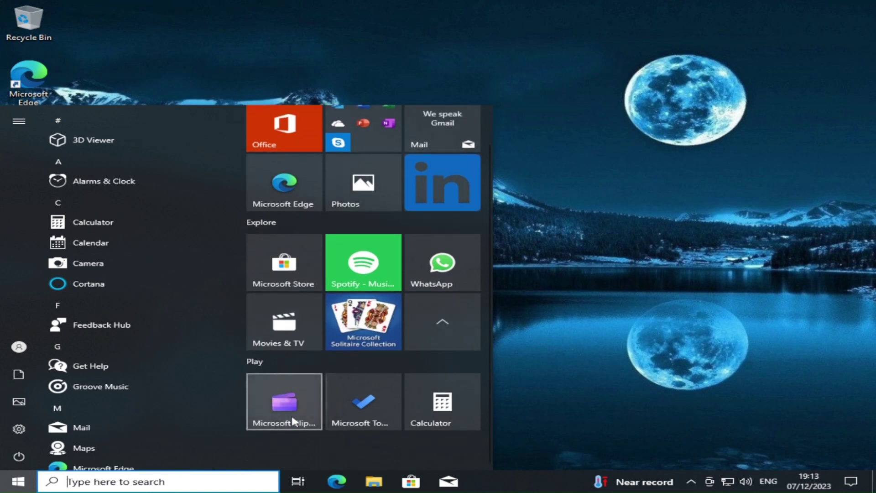
left_click(453, 328)
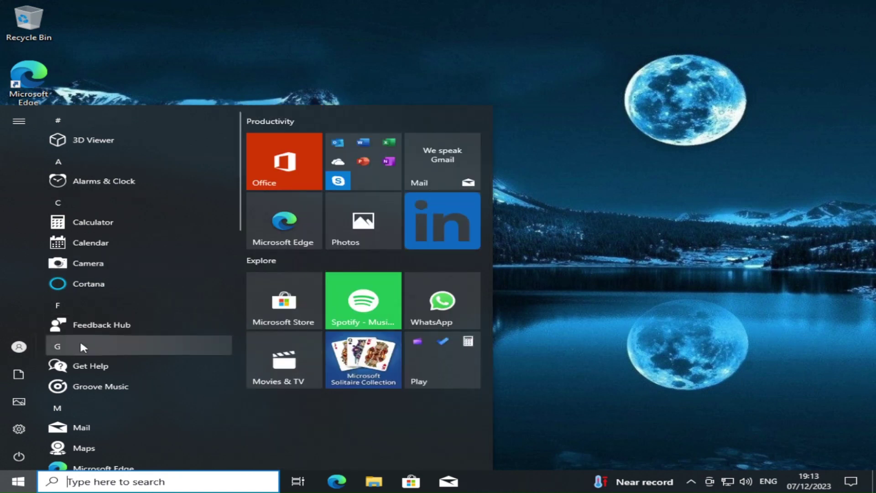
scroll(86, 352, "down", 3)
scroll(100, 368, "down", 5)
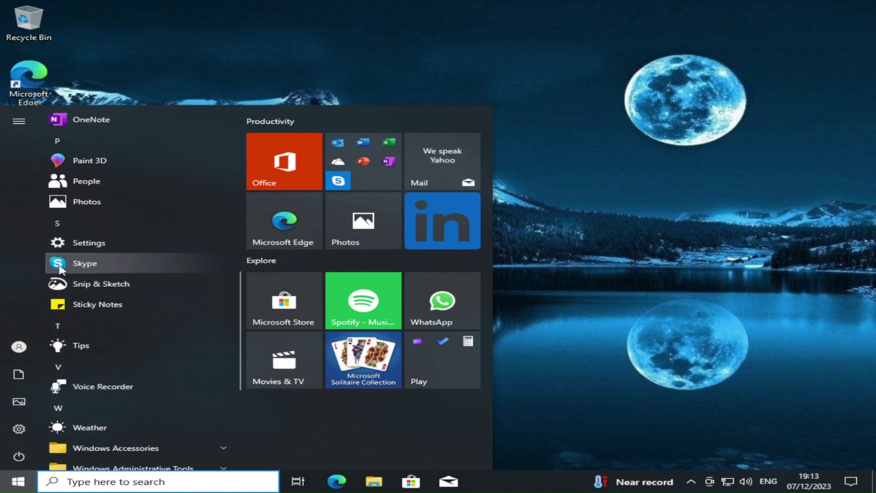
scroll(155, 392, "down", 1)
scroll(155, 397, "down", 2)
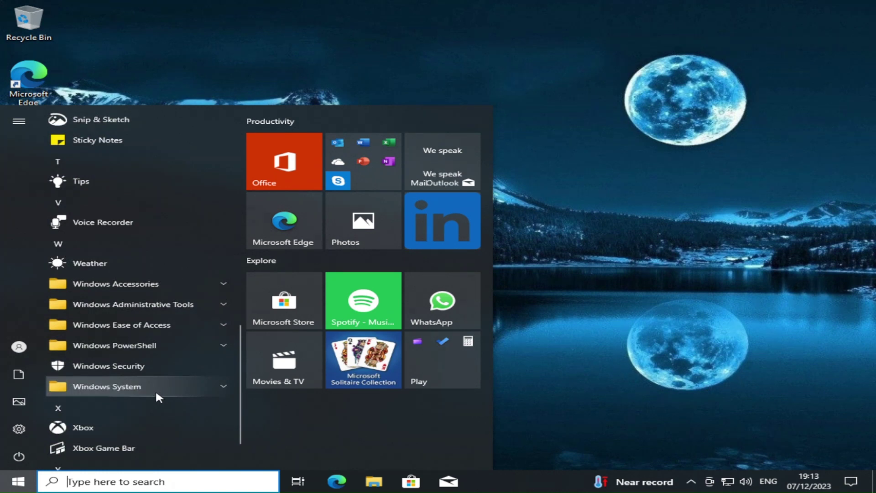
left_click(18, 482)
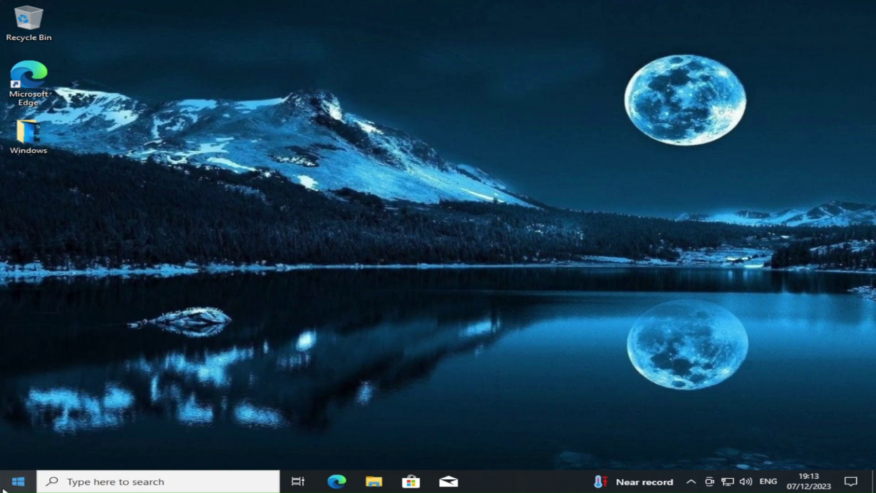